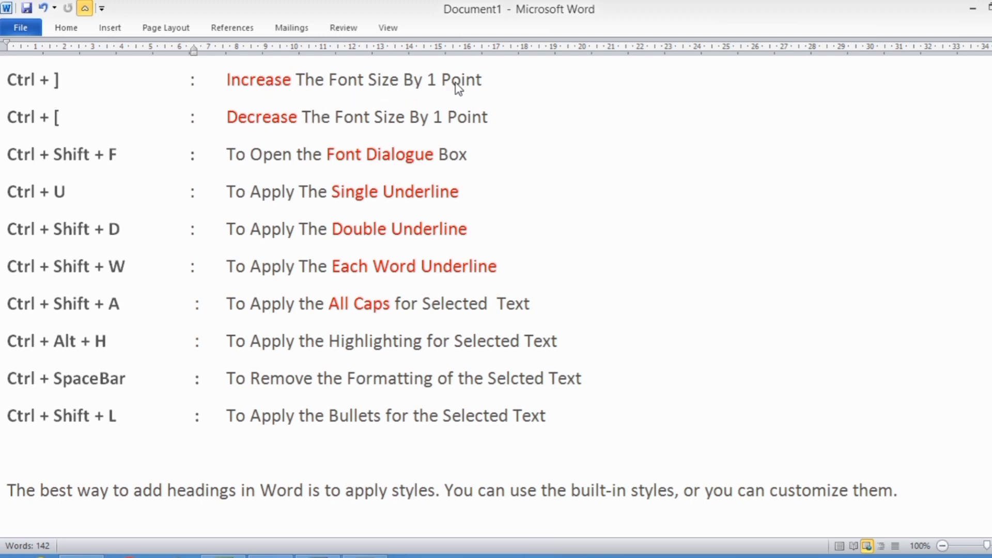
left_click(11, 490)
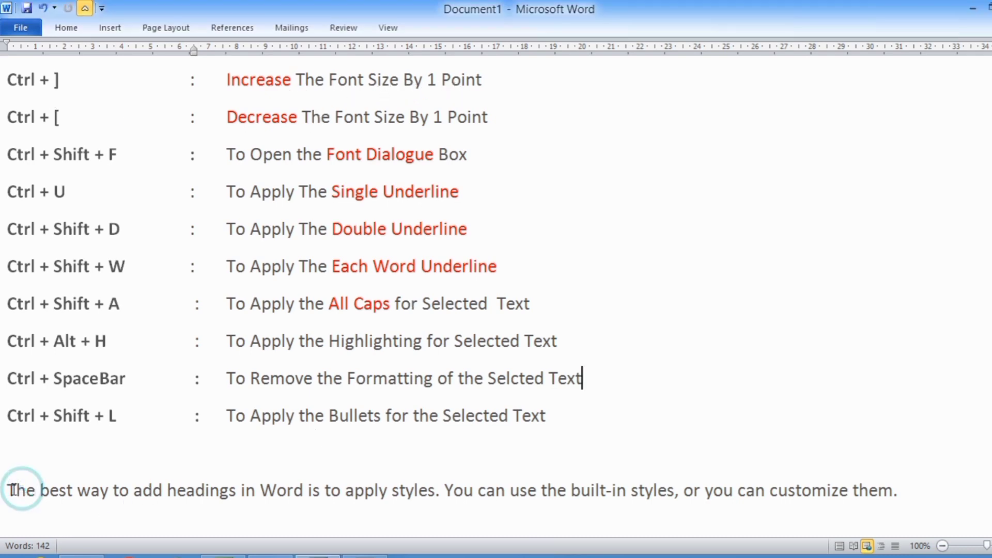
left_click_drag(10, 490, 693, 492)
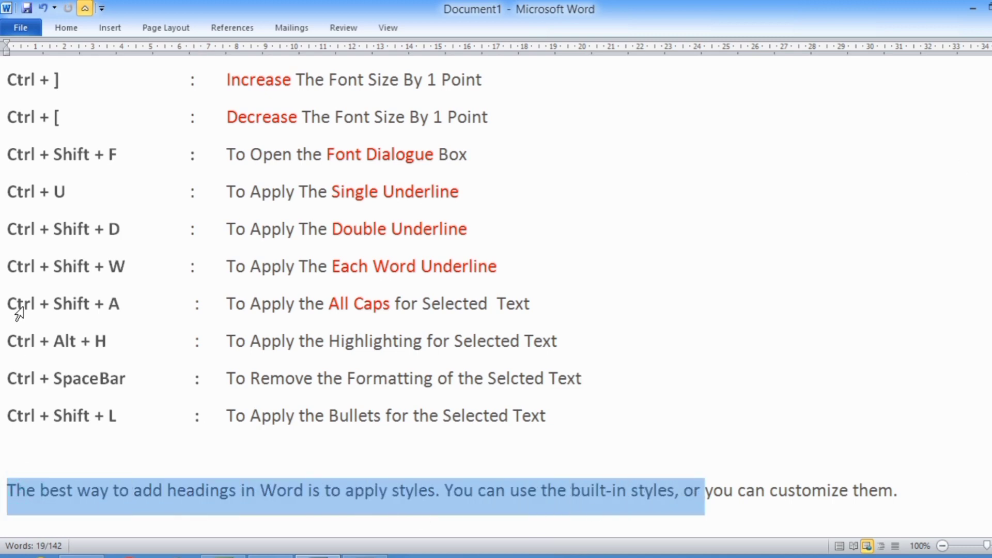
left_click(246, 490)
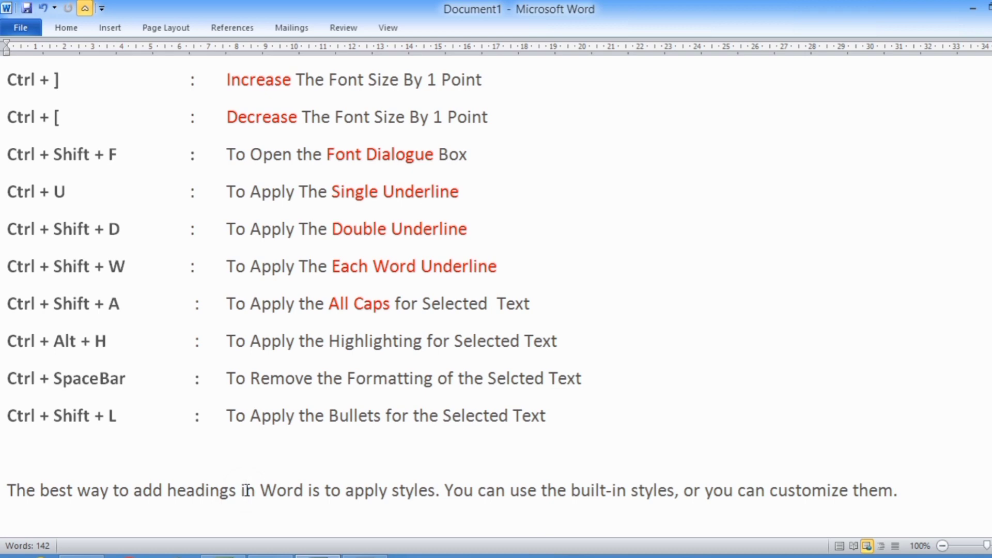
Select the closing paragraph and increase its font size by one point six times
left_click(17, 486)
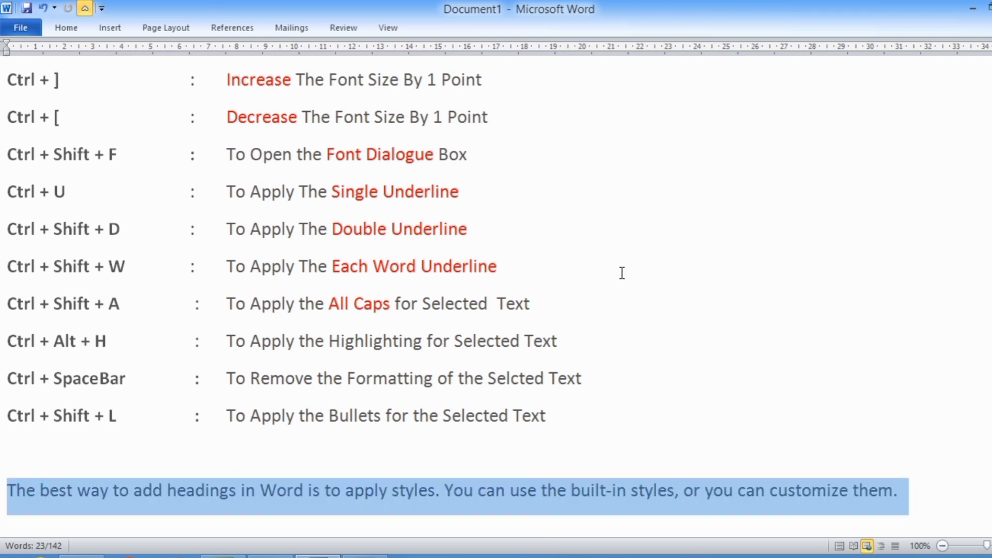
key("ctrl+bracketright")
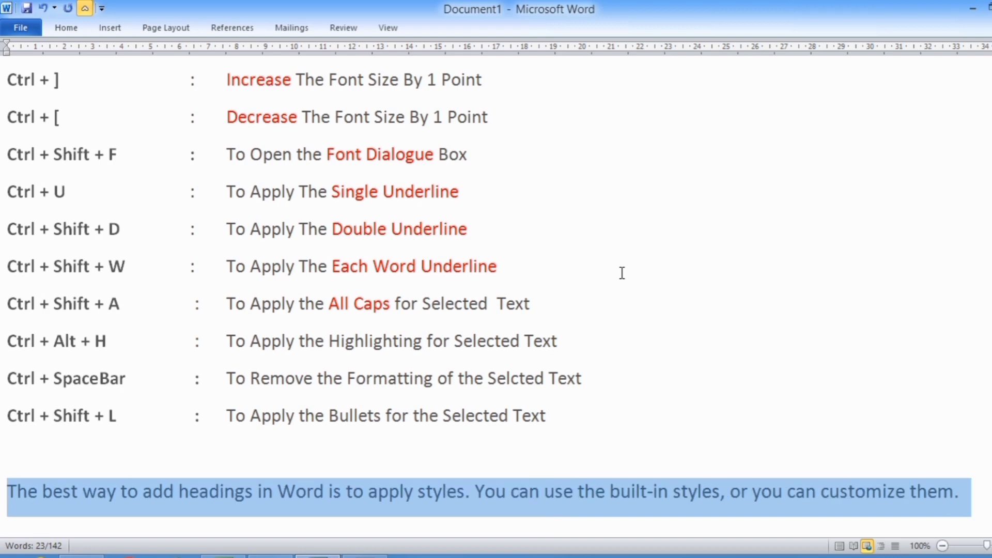
key("ctrl+bracketright")
key("ctrl+bracketright")
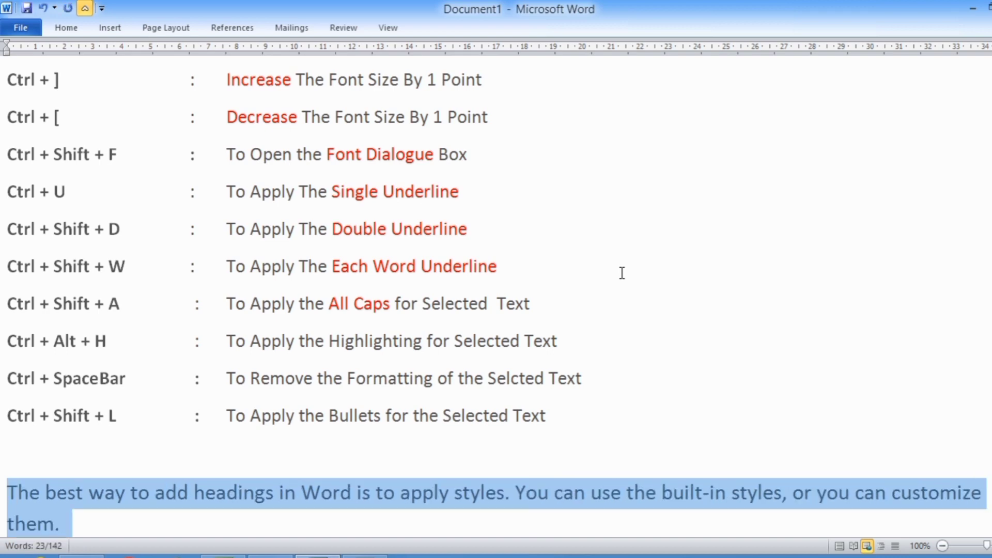
key("ctrl+bracketright")
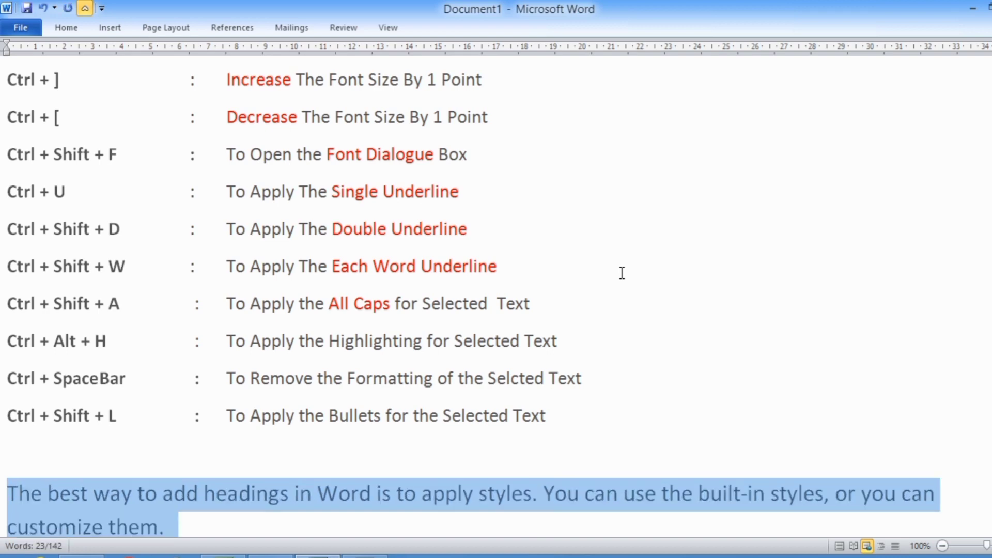
key("ctrl+bracketright")
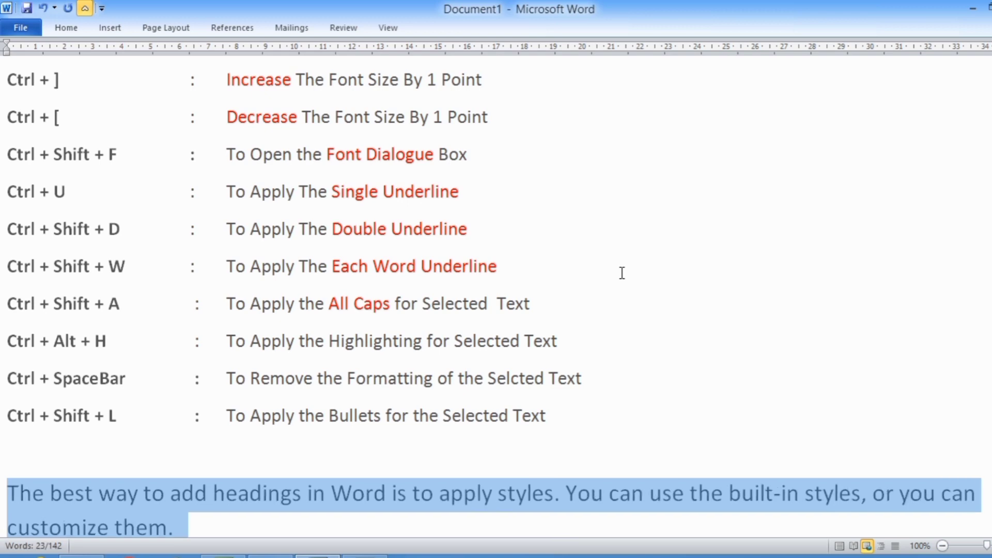
key("ctrl+bracketright")
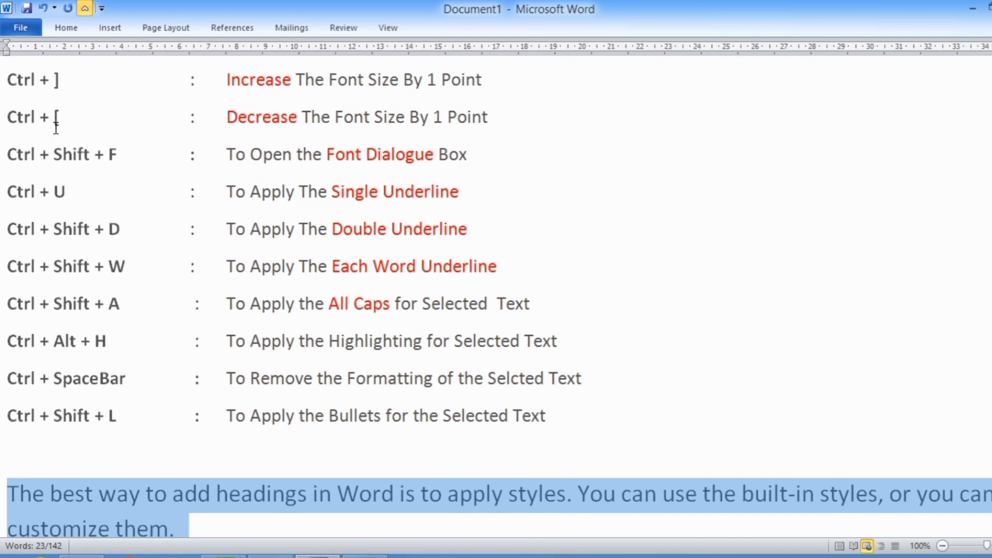
Select the closing paragraph again and decrease its font size by one point three times
left_click_drag(10, 117, 497, 116)
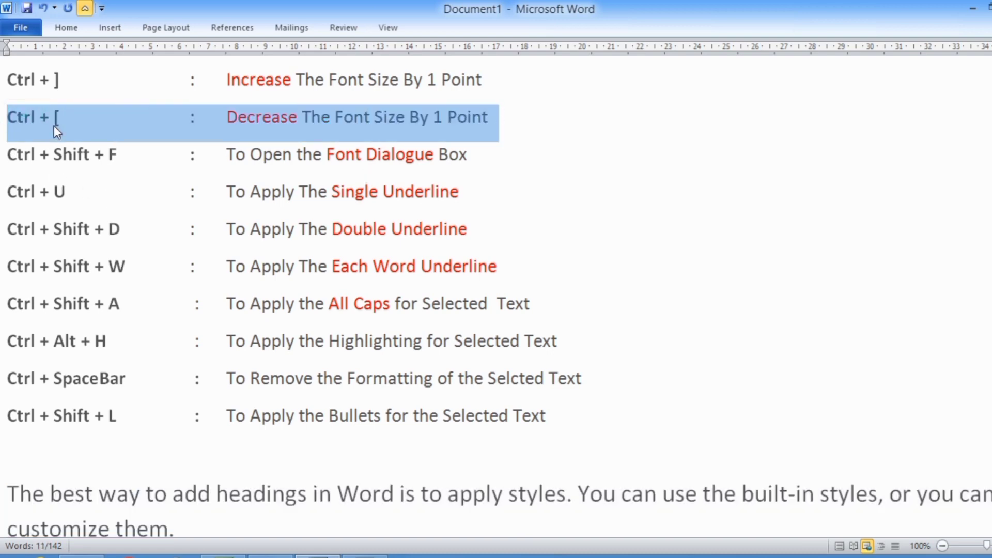
left_click(54, 125)
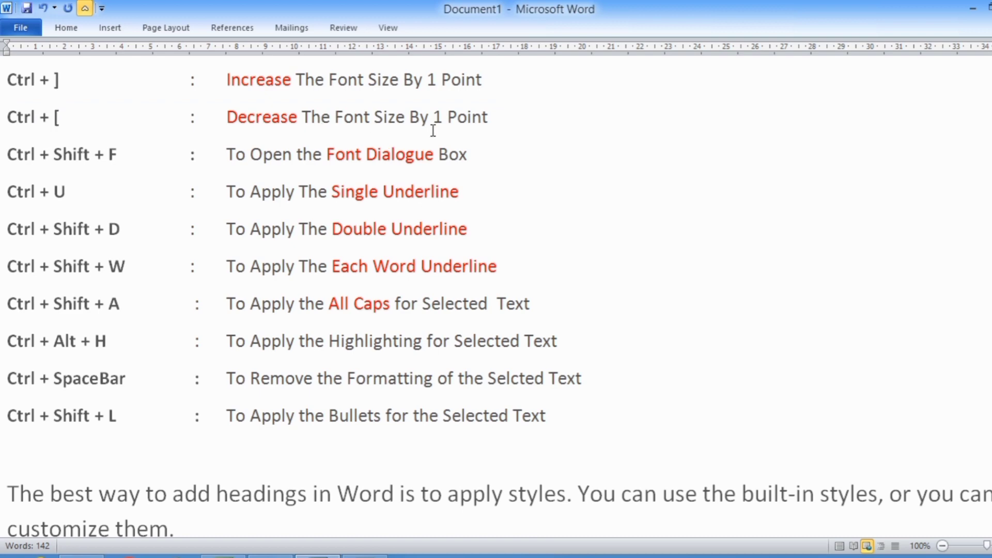
scroll(159, 511, "down", 2)
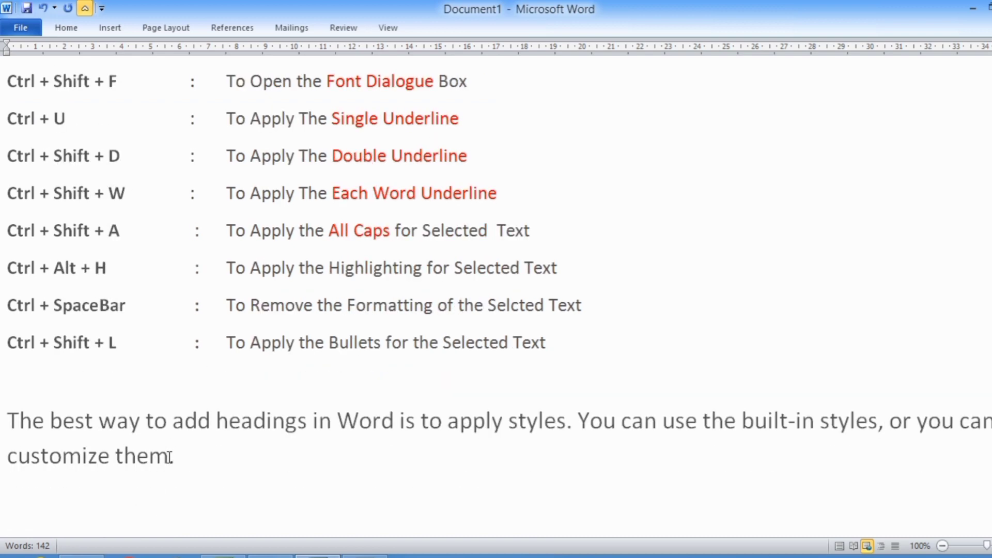
left_click(179, 454)
triple_click(179, 454)
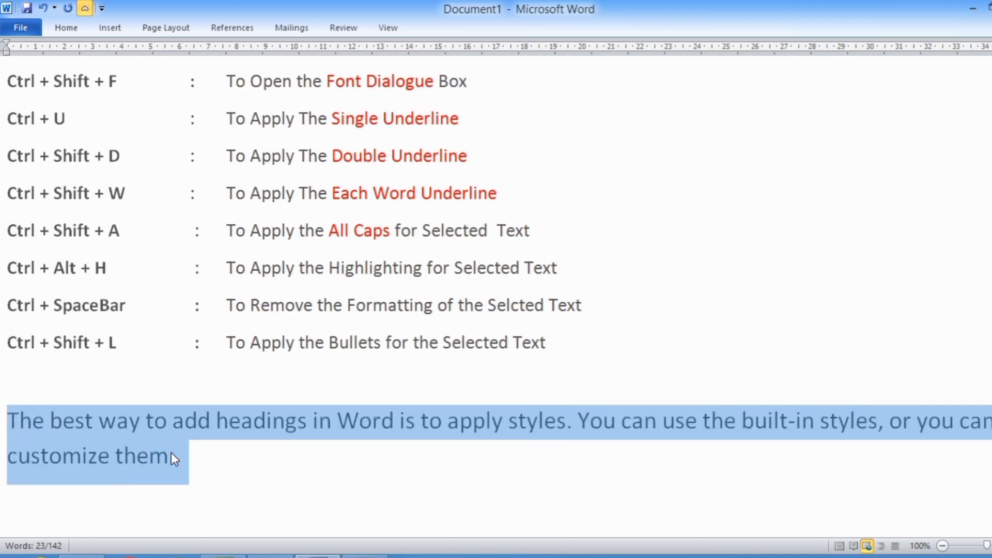
key("ctrl+bracketleft")
key("ctrl+bracketleft")
key("ctrl+bracketleft")
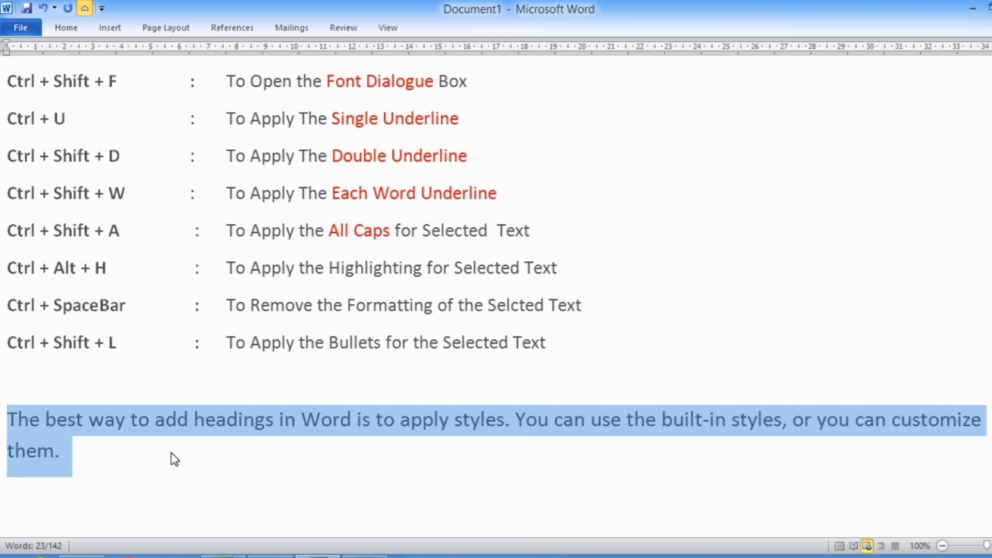
Open the Font dialog on the 'Ctrl + Shift + F' label and cancel it
scroll(173, 452, "up", 2)
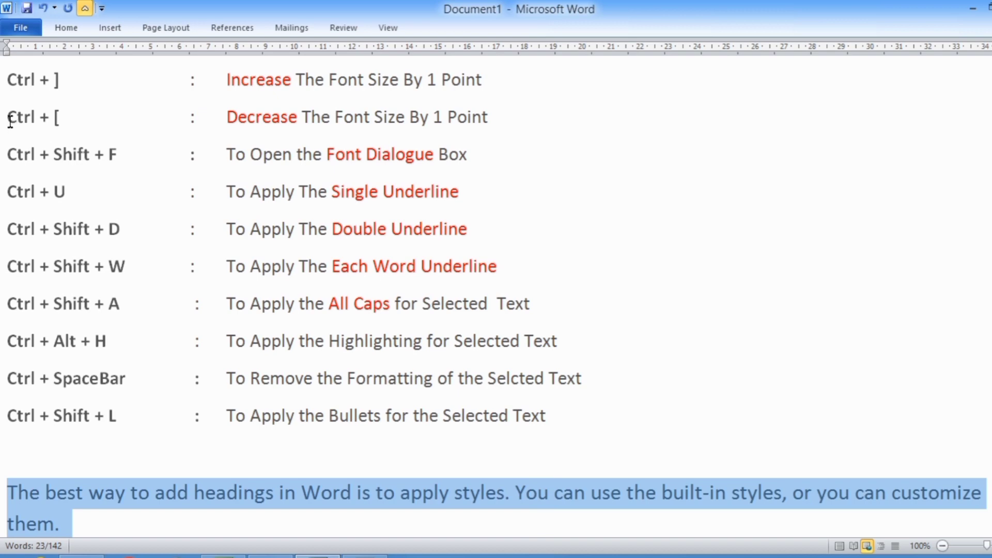
left_click_drag(8, 118, 61, 119)
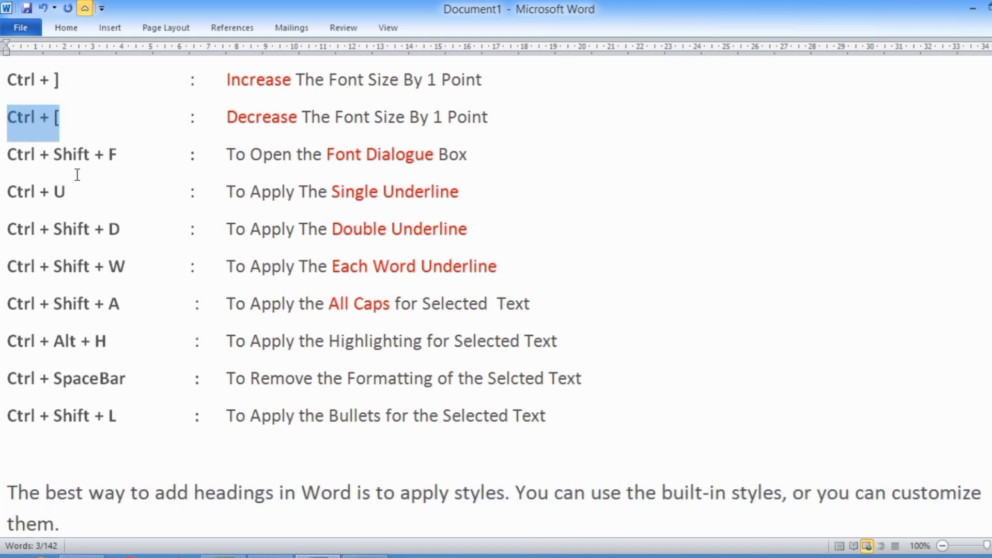
left_click(85, 158)
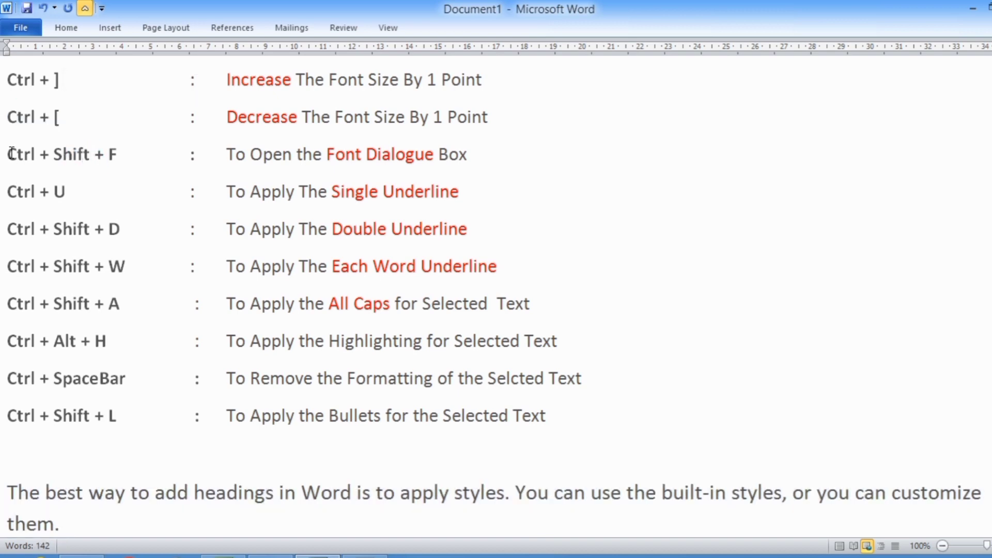
left_click_drag(11, 155, 110, 154)
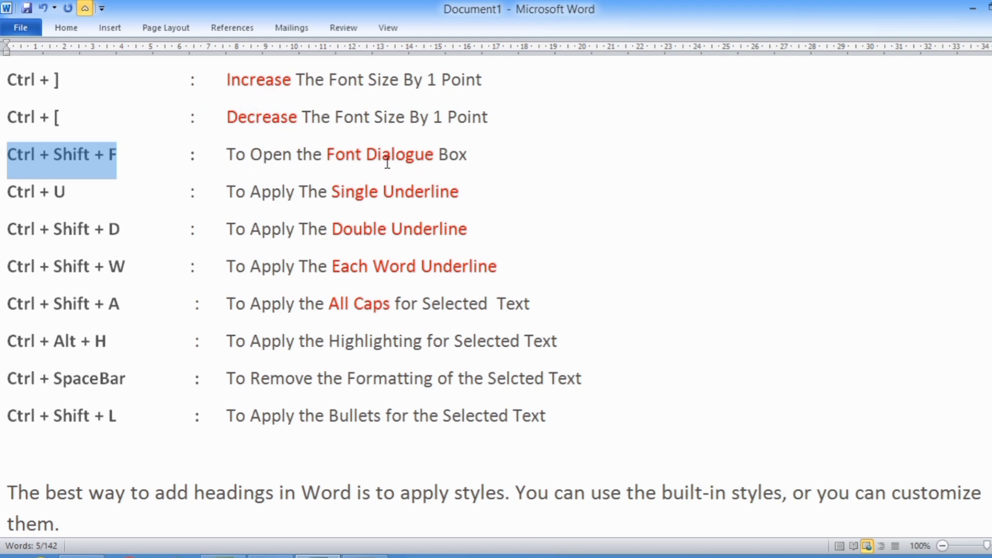
key("ctrl+shift+f")
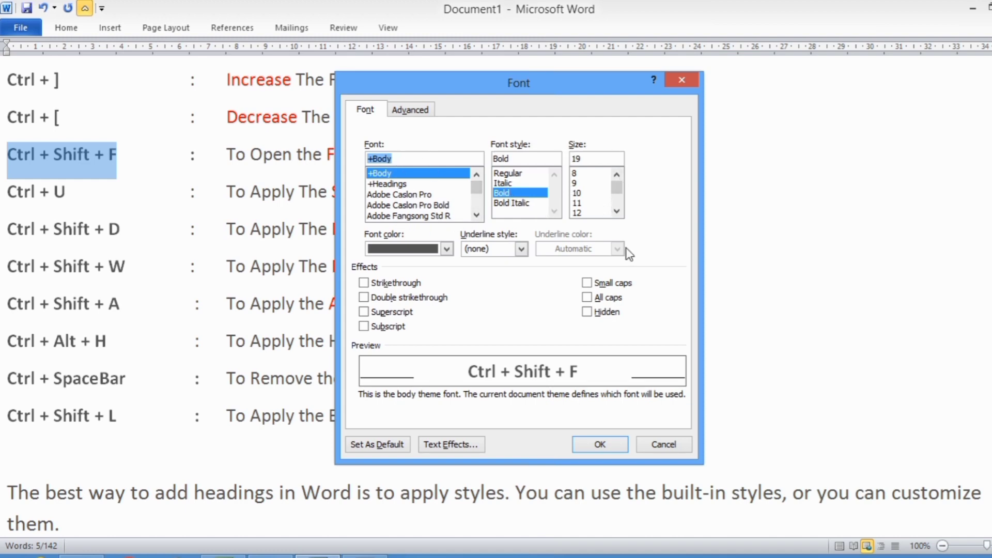
left_click(672, 451)
Format the closing paragraph as Bold, red font colour and size 26 through the Font dialog
scroll(674, 450, "down", 1)
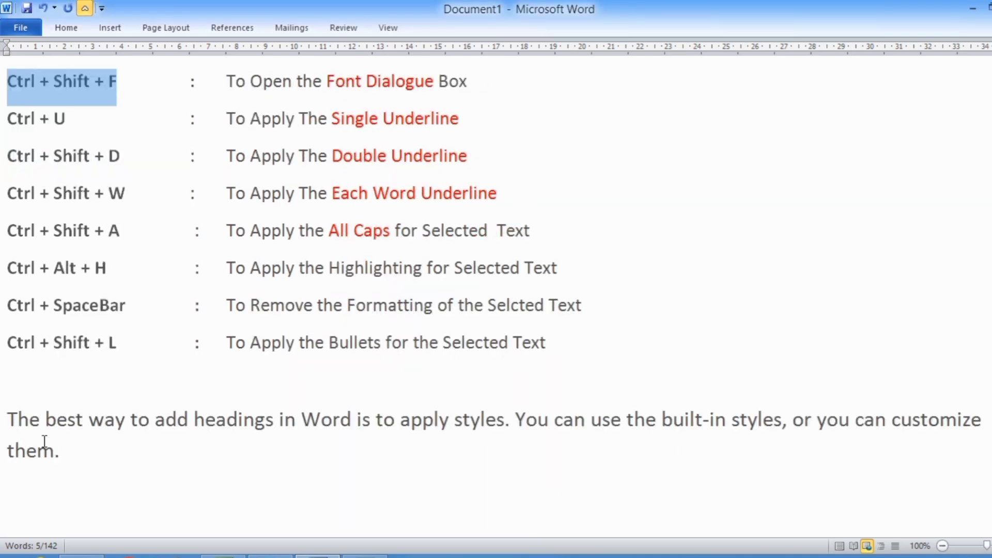
left_click_drag(7, 412, 78, 460)
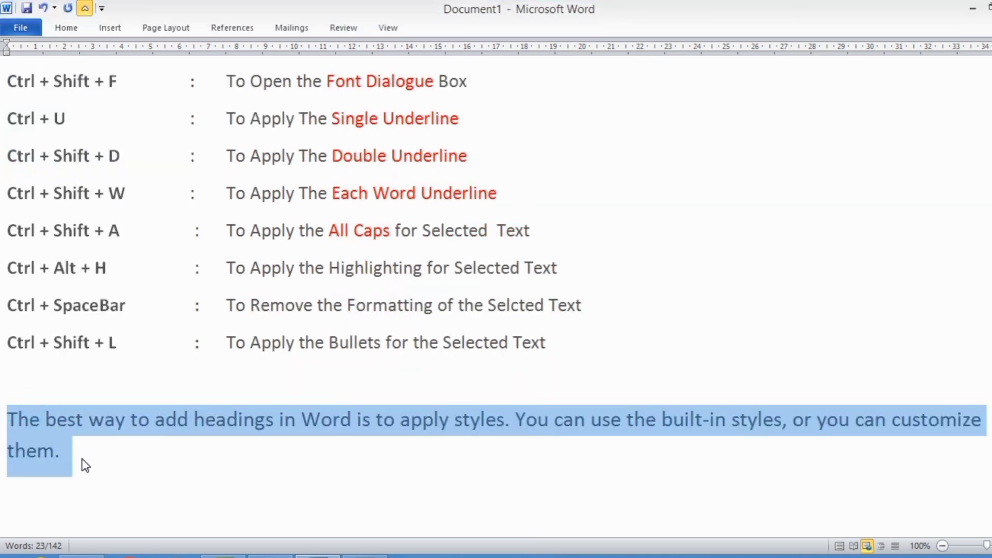
key("ctrl+shift+f")
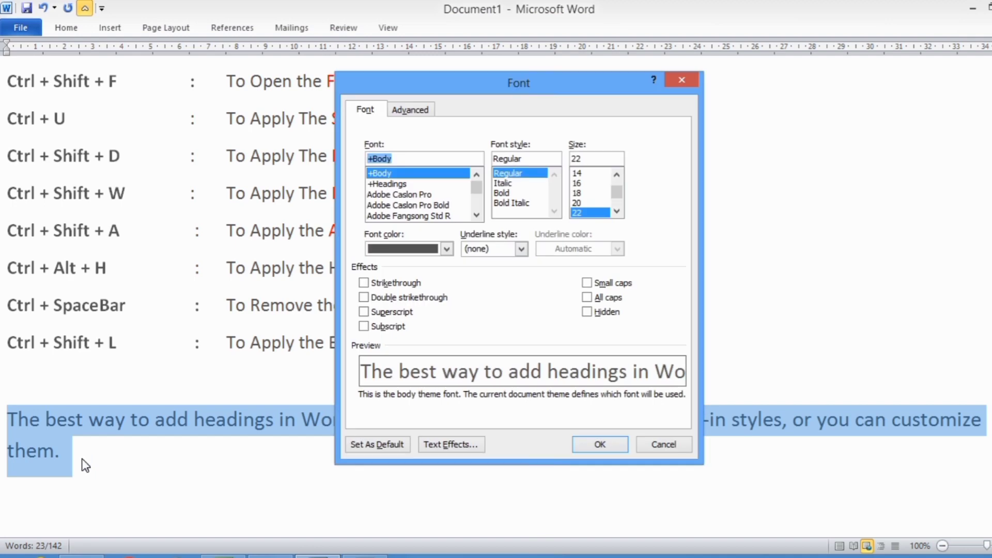
left_click(510, 193)
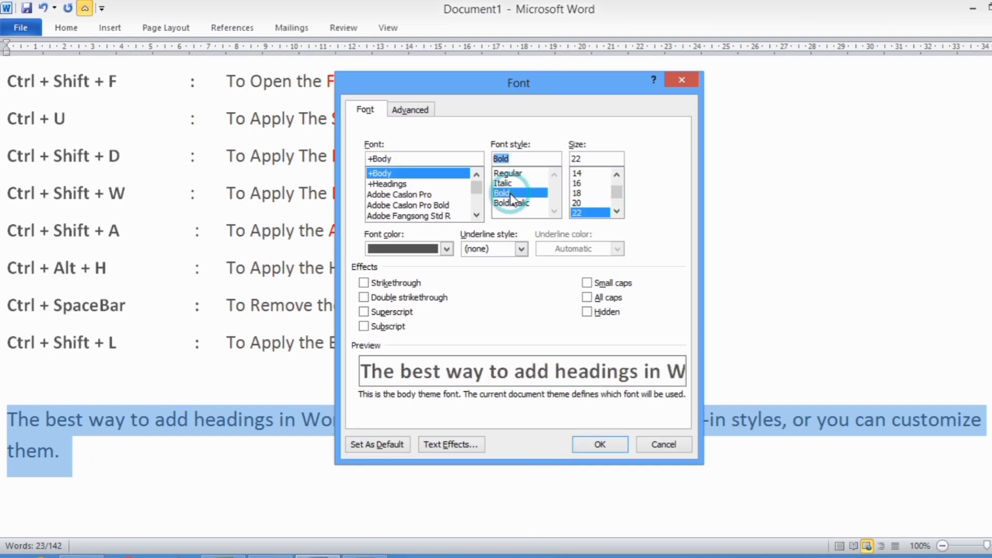
left_click(447, 249)
left_click(385, 379)
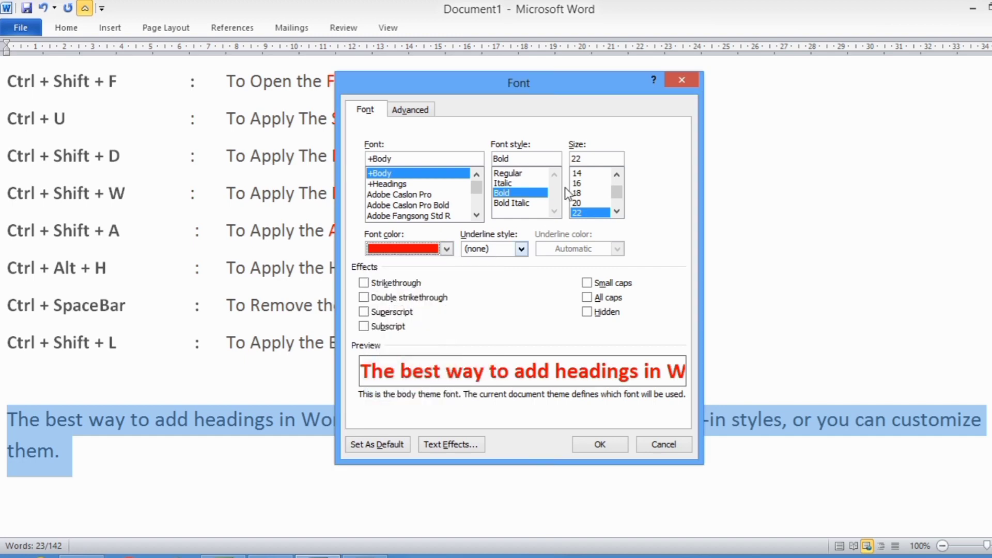
left_click(617, 210)
left_click(587, 203)
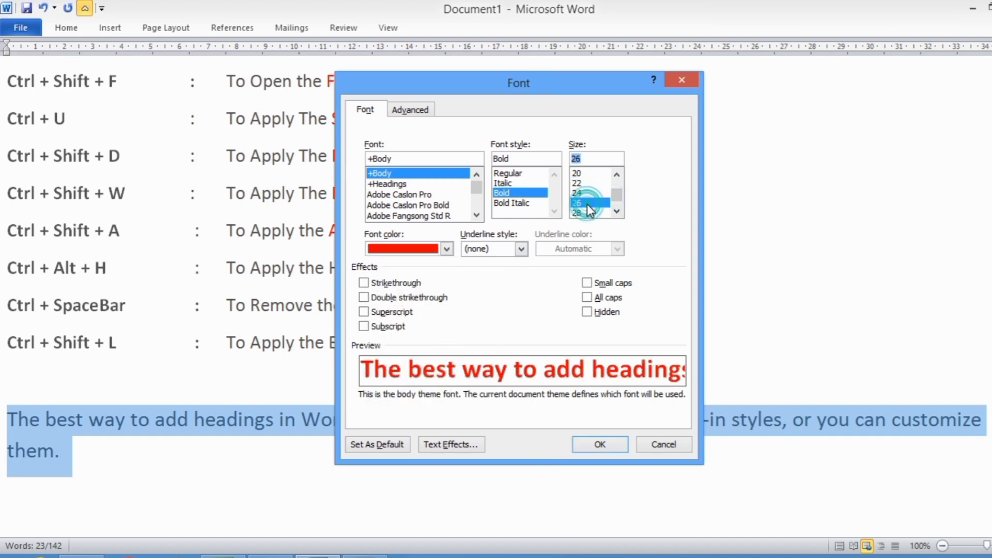
left_click(599, 445)
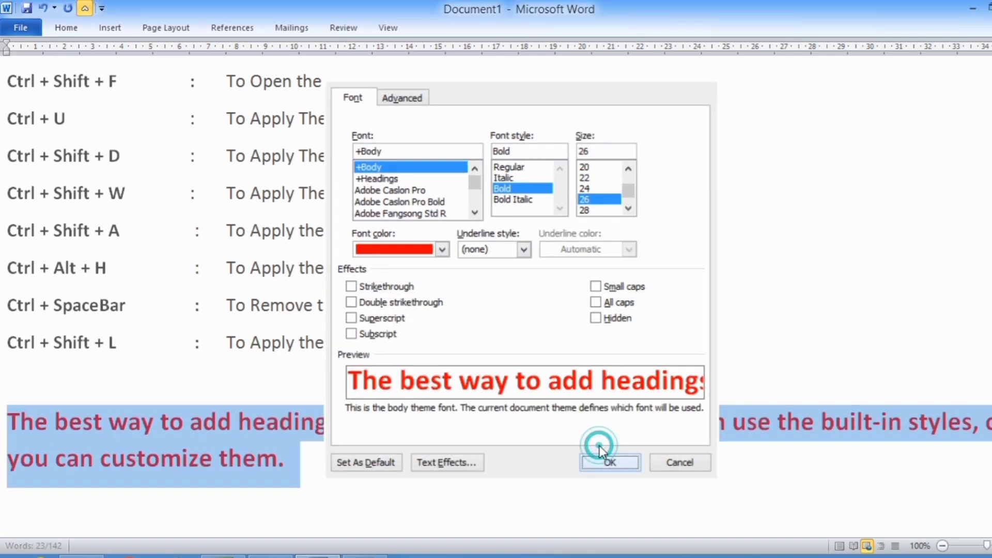
left_click(305, 473)
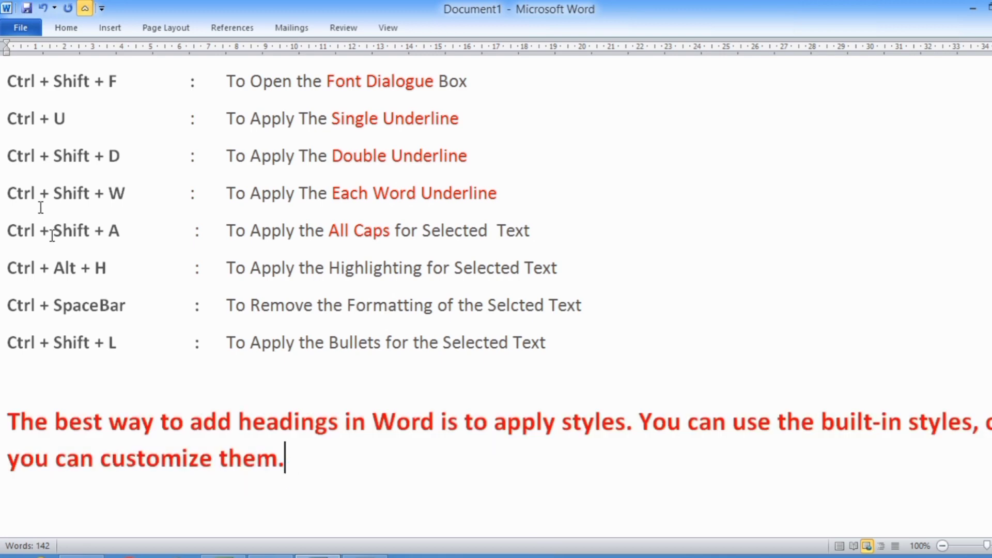
Apply a single underline to the whole closing paragraph
left_click_drag(15, 82, 125, 81)
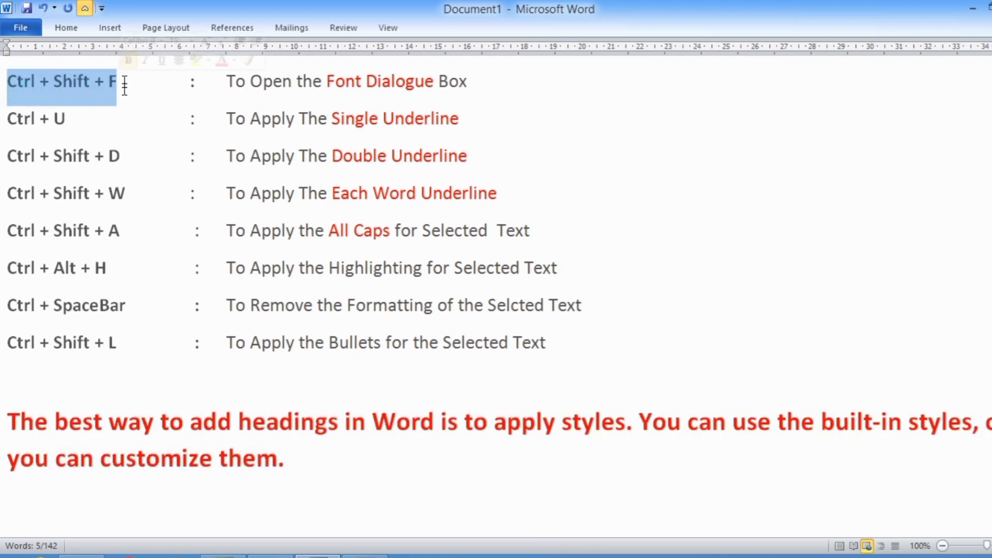
left_click_drag(10, 119, 83, 122)
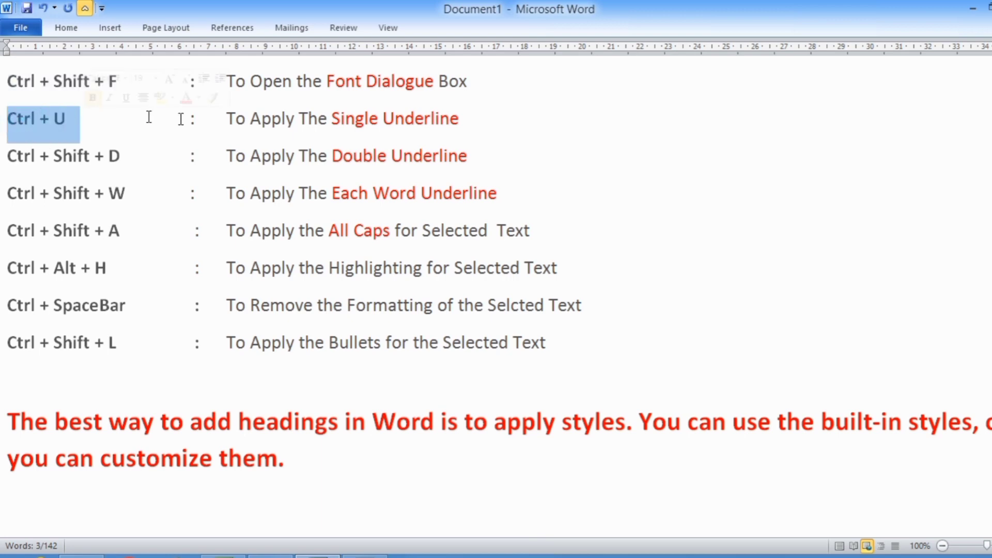
left_click_drag(228, 120, 454, 116)
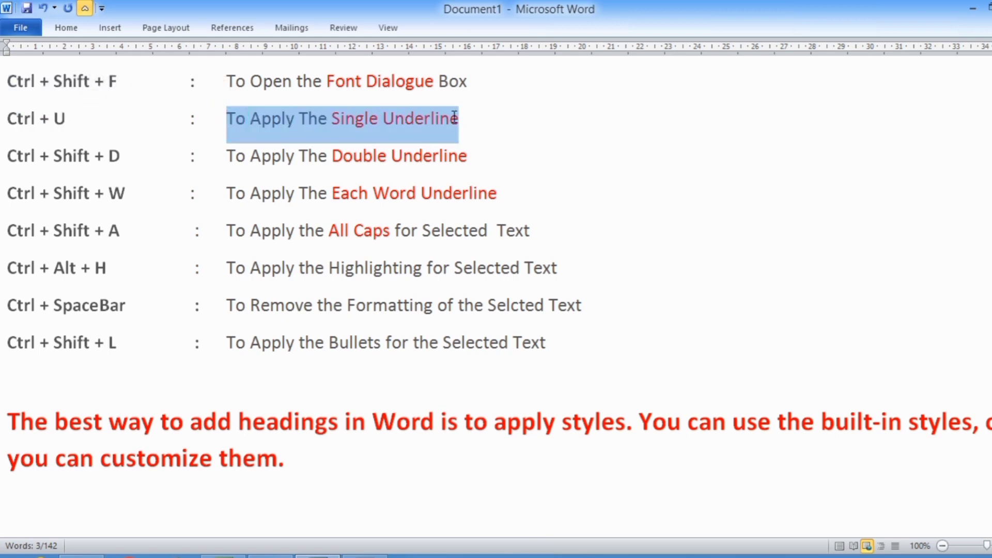
left_click(314, 463)
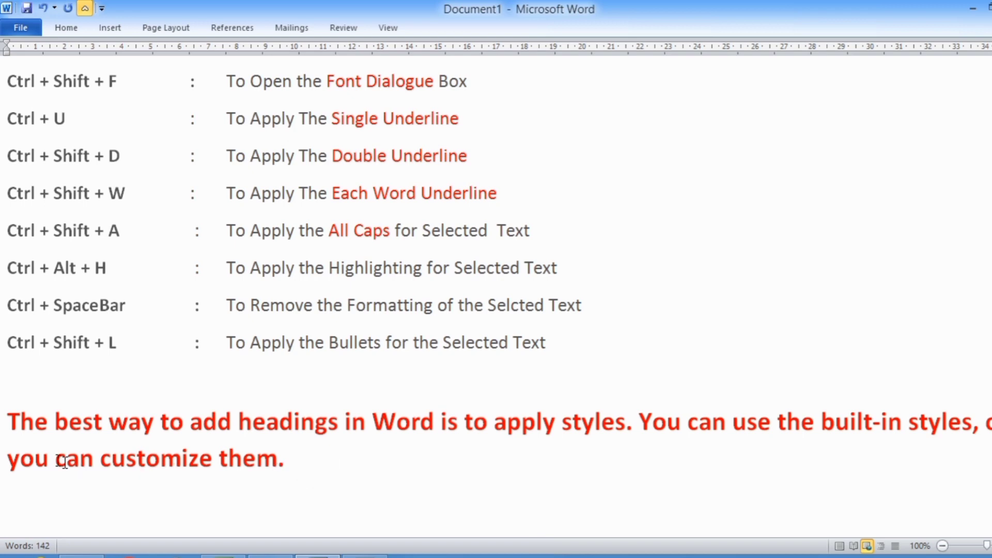
left_click_drag(17, 426, 302, 461)
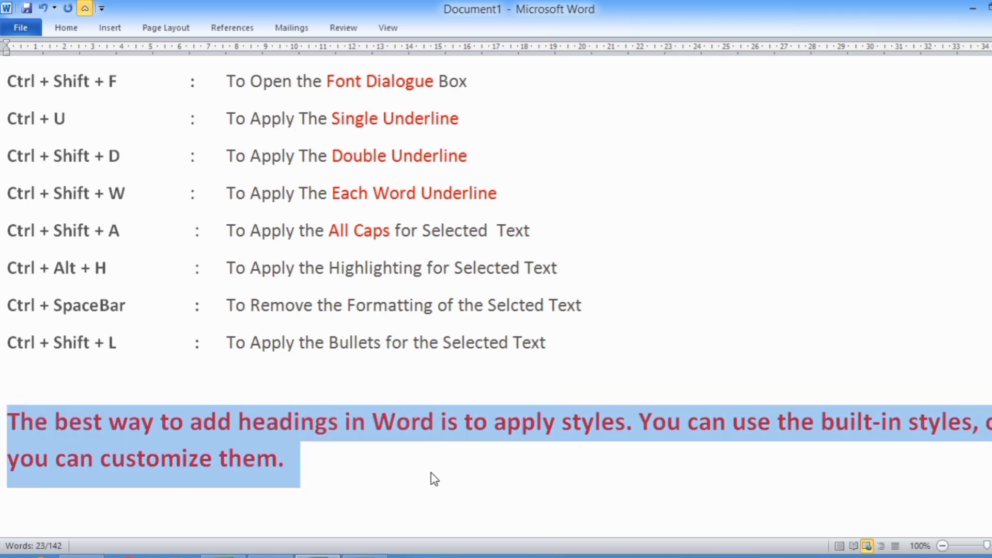
key("ctrl+u")
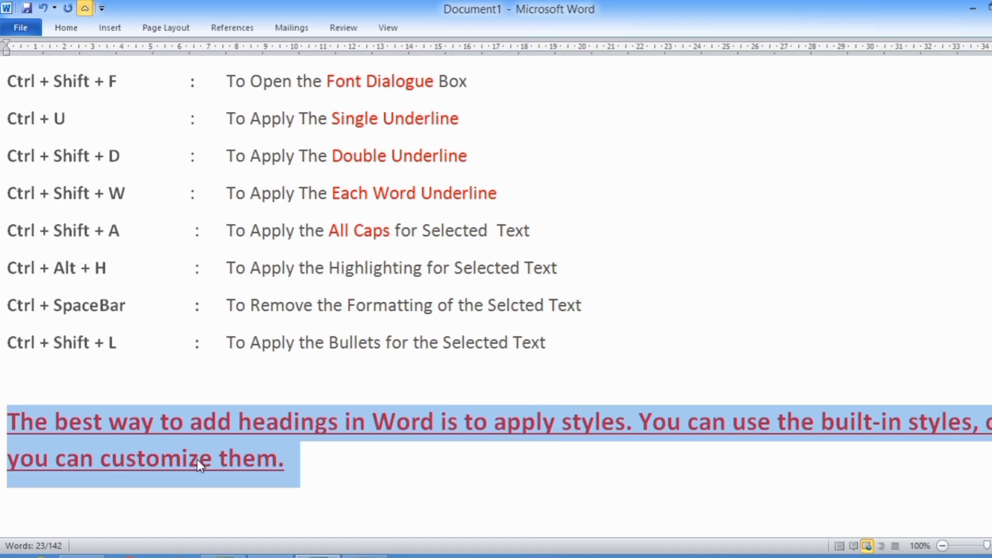
left_click(291, 488)
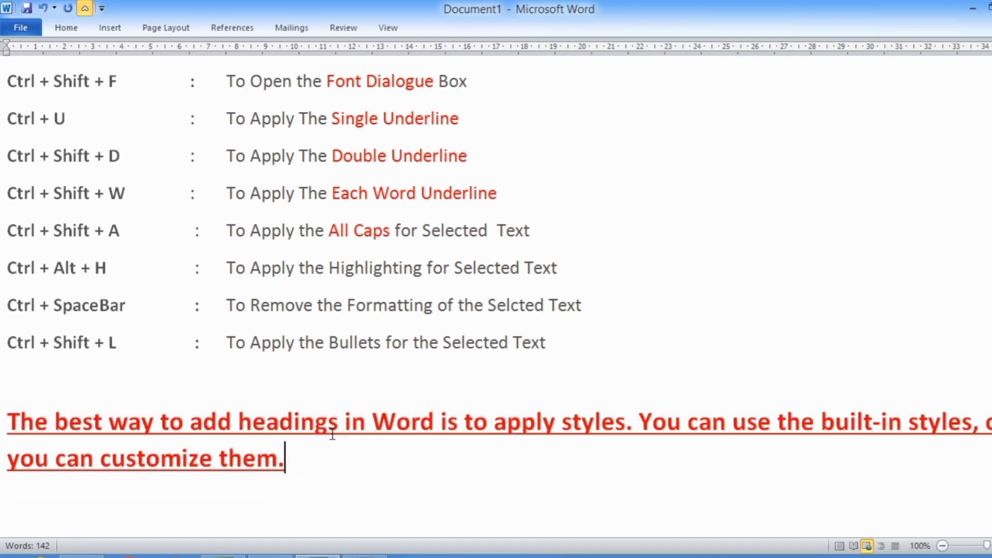
Remove the single underline from the whole closing paragraph
triple_click(294, 465)
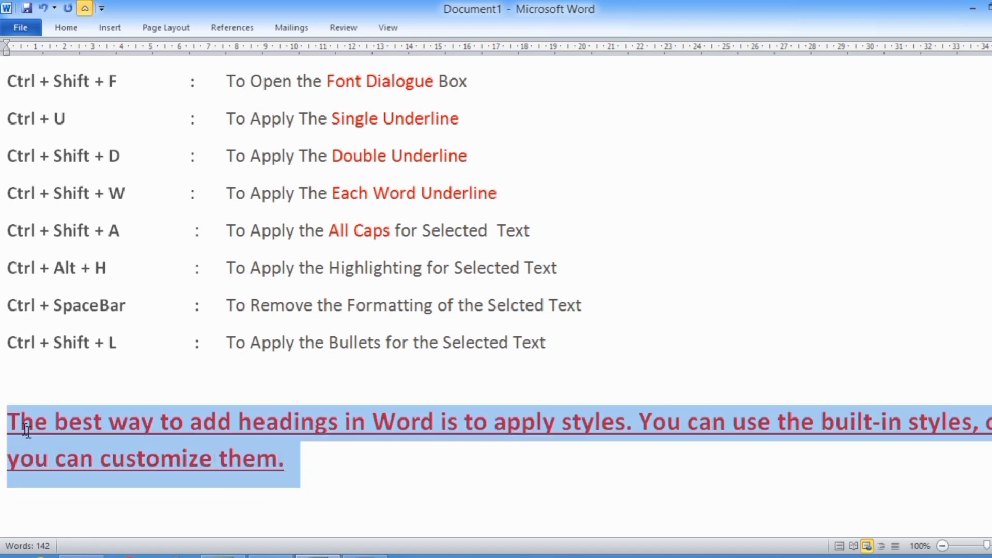
key("ctrl+u")
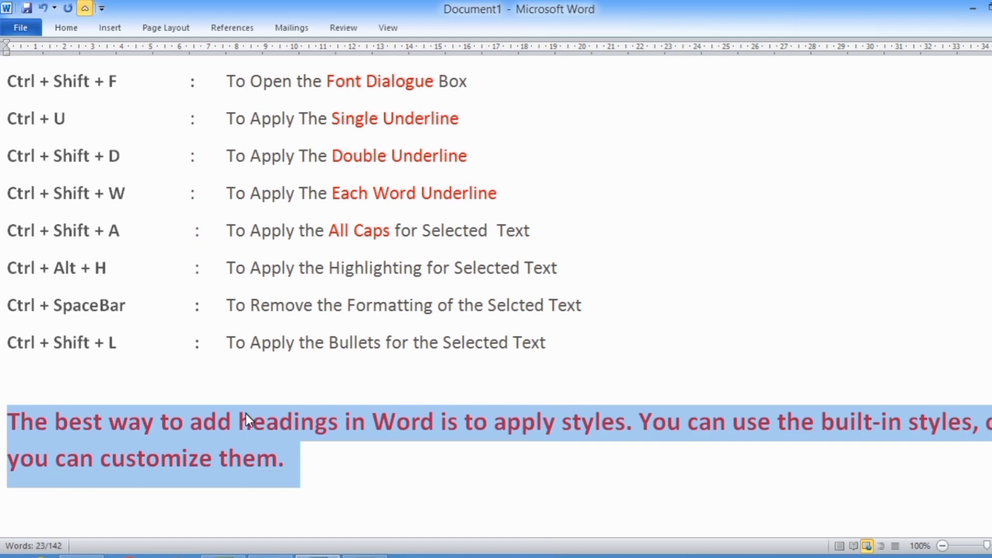
left_click(285, 462)
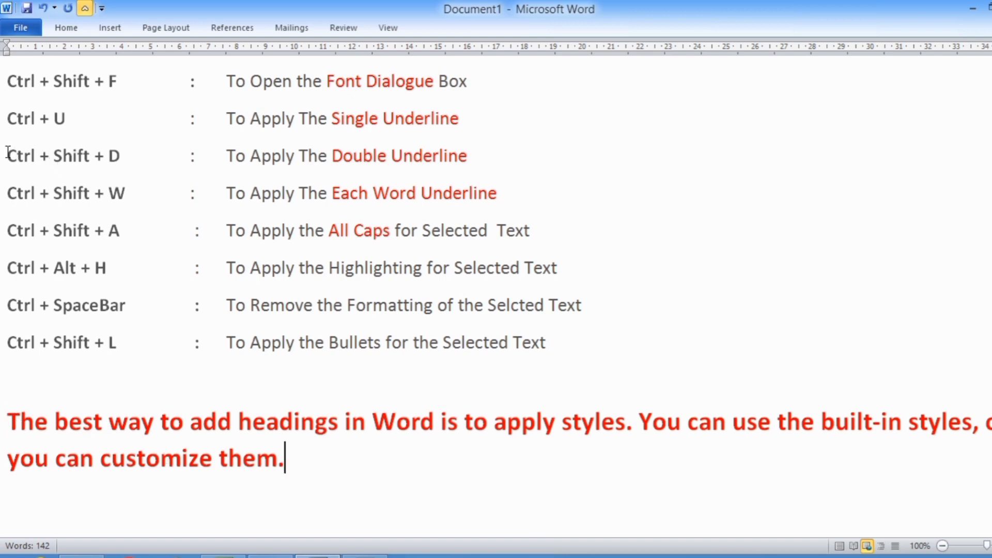
Apply a double underline to the whole closing paragraph
left_click_drag(8, 155, 118, 155)
left_click_drag(225, 155, 467, 156)
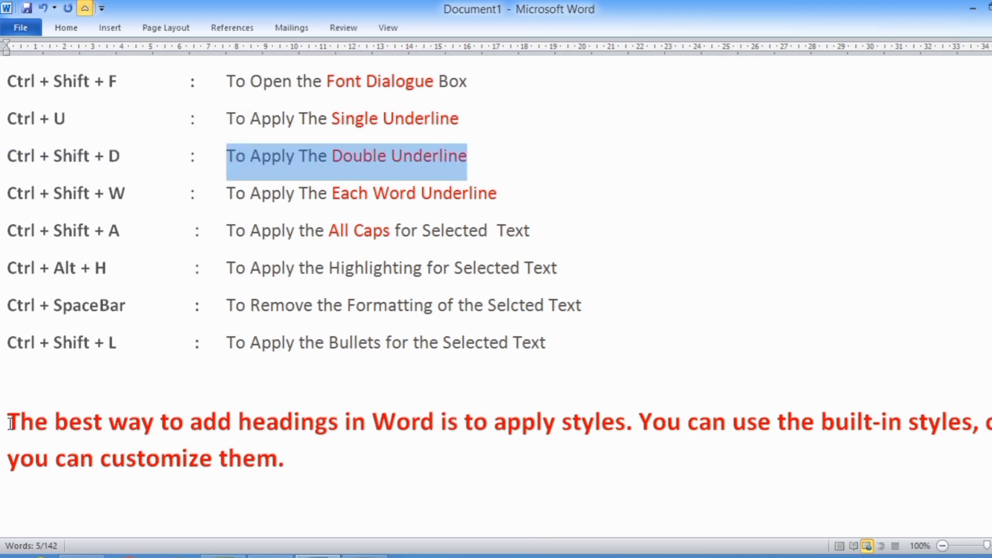
left_click_drag(8, 423, 298, 462)
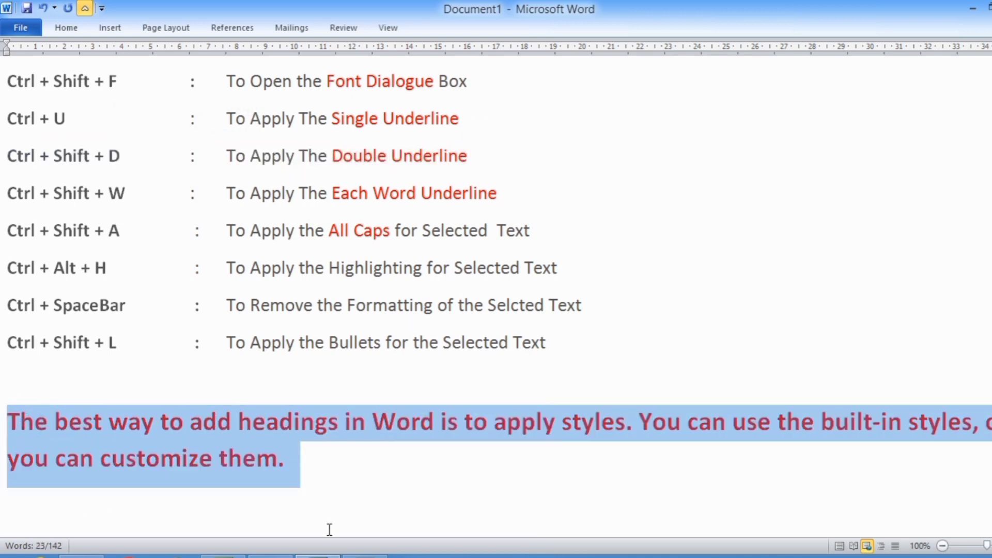
key("ctrl+shift+d")
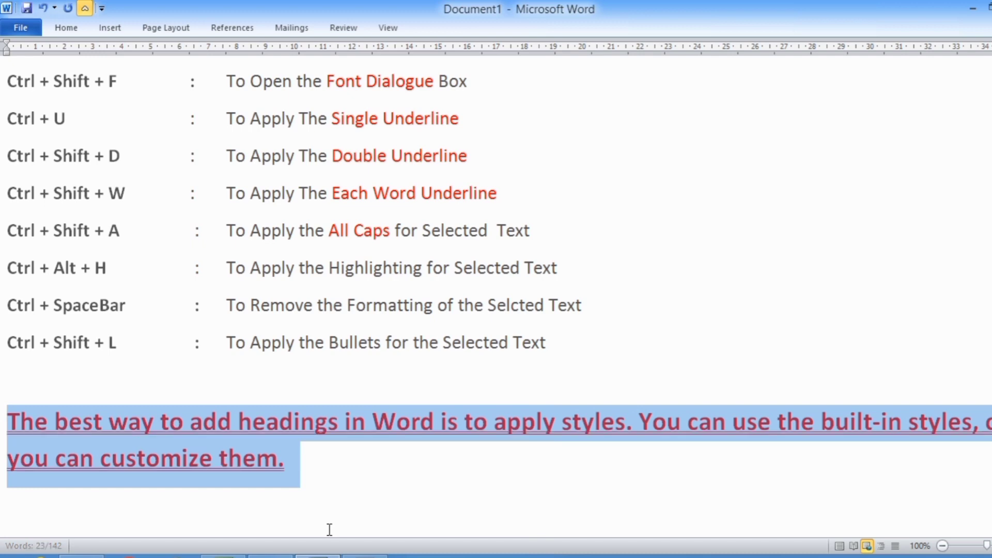
left_click(320, 457)
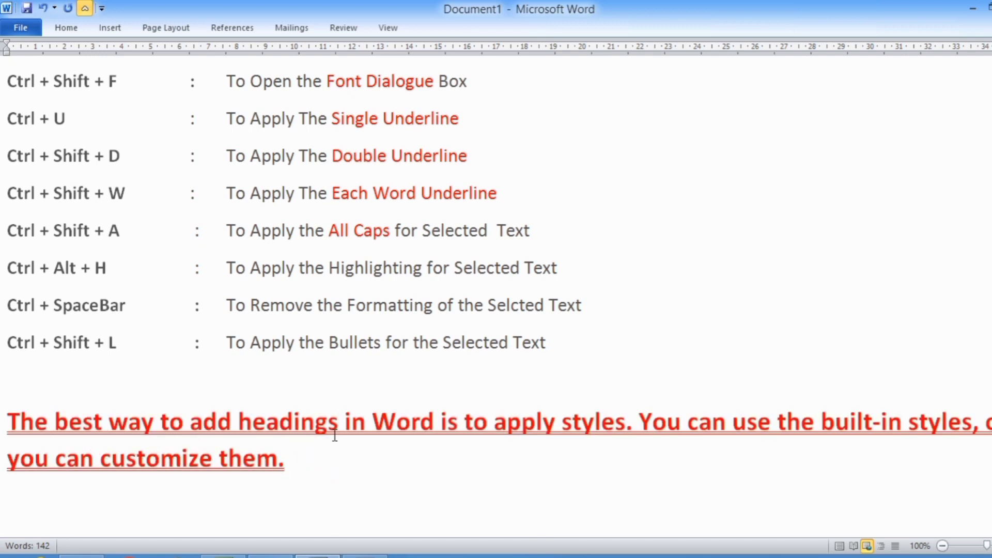
Remove the double underline from the closing paragraph
left_click_drag(8, 421, 293, 465)
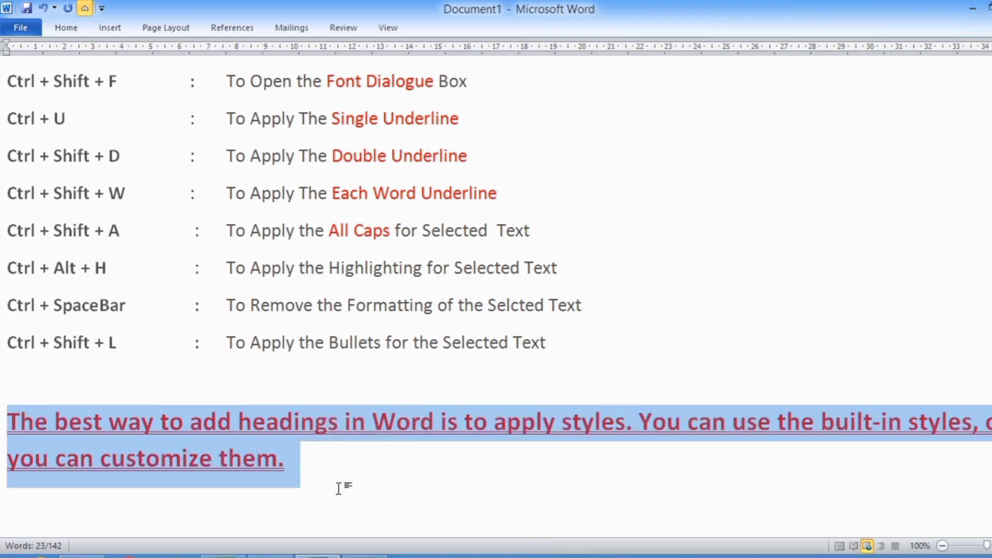
key("ctrl+u")
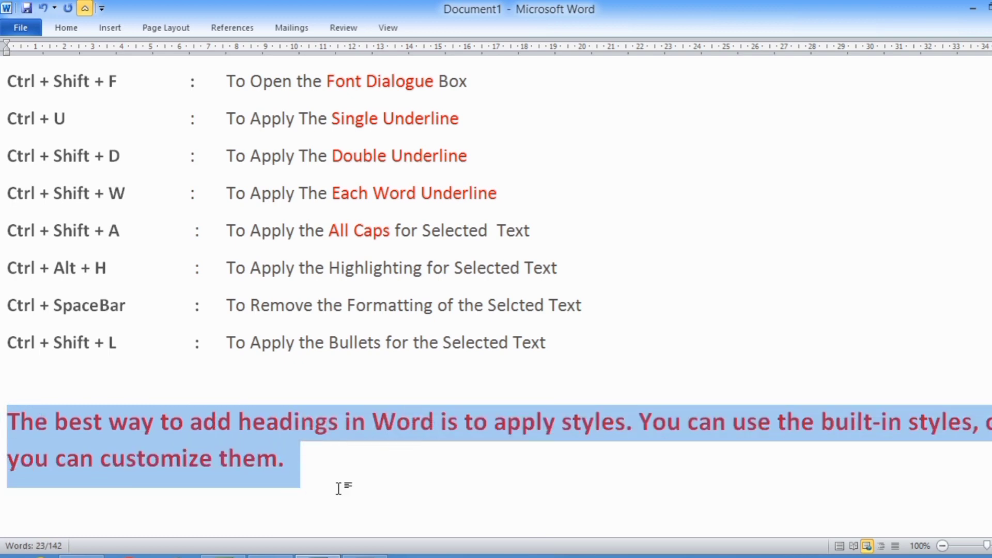
left_click(291, 471)
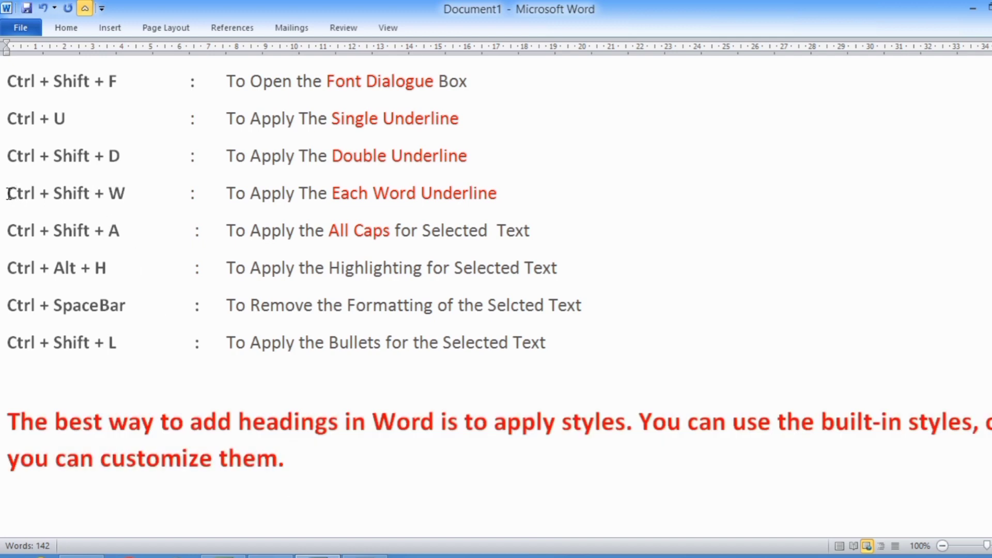
Apply a words-only underline to the whole closing paragraph
left_click_drag(7, 194, 132, 193)
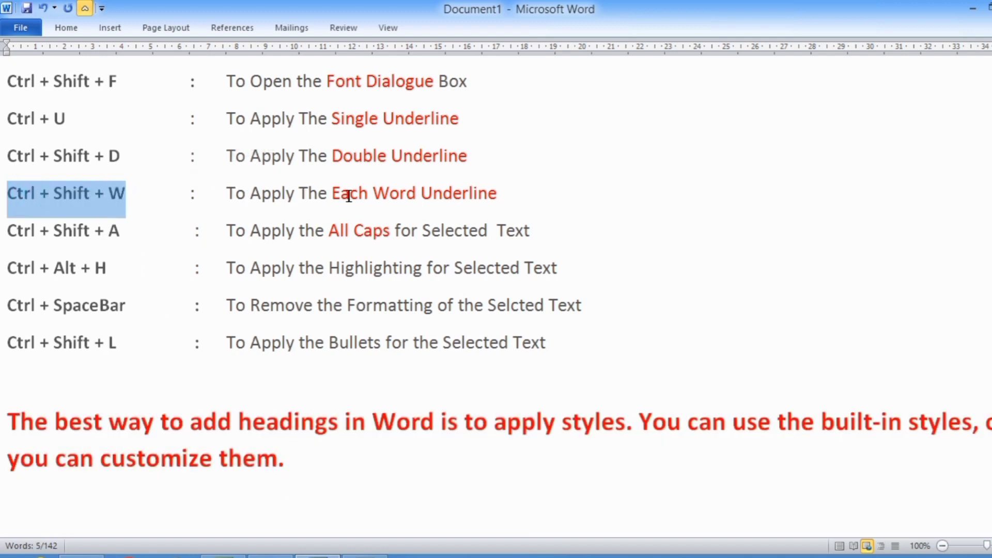
left_click(490, 194)
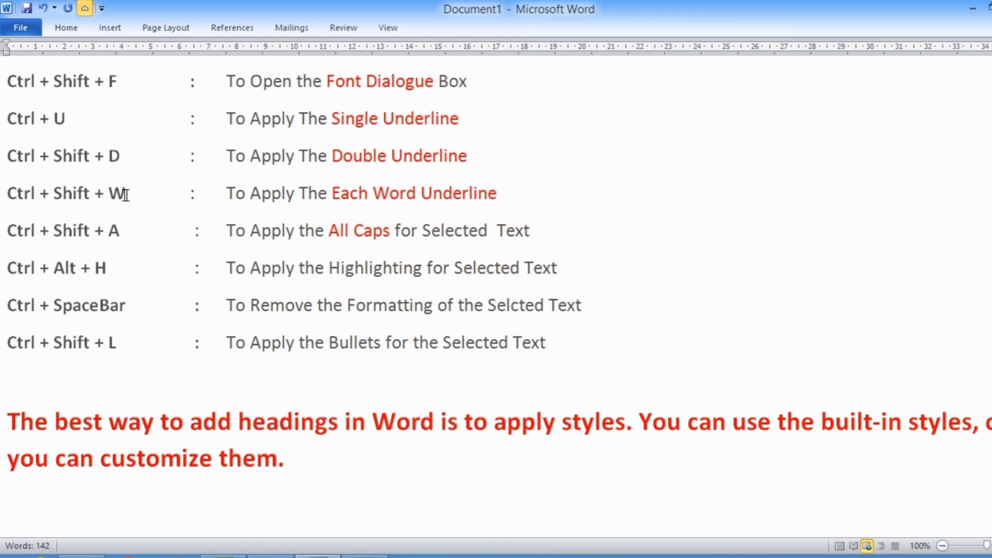
left_click_drag(9, 413, 347, 488)
key("ctrl+shift+w")
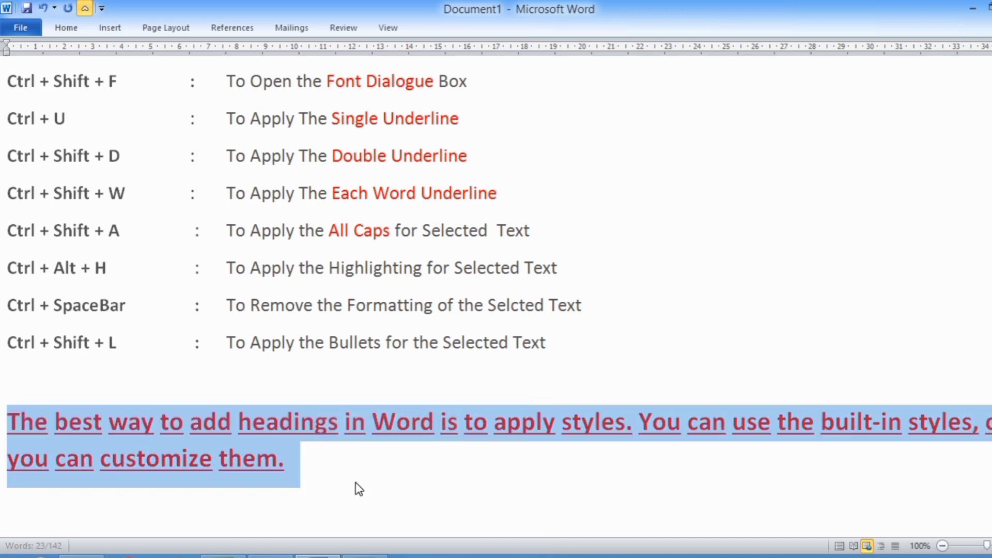
left_click(26, 434)
left_click(78, 422)
left_click(118, 421)
left_click(169, 422)
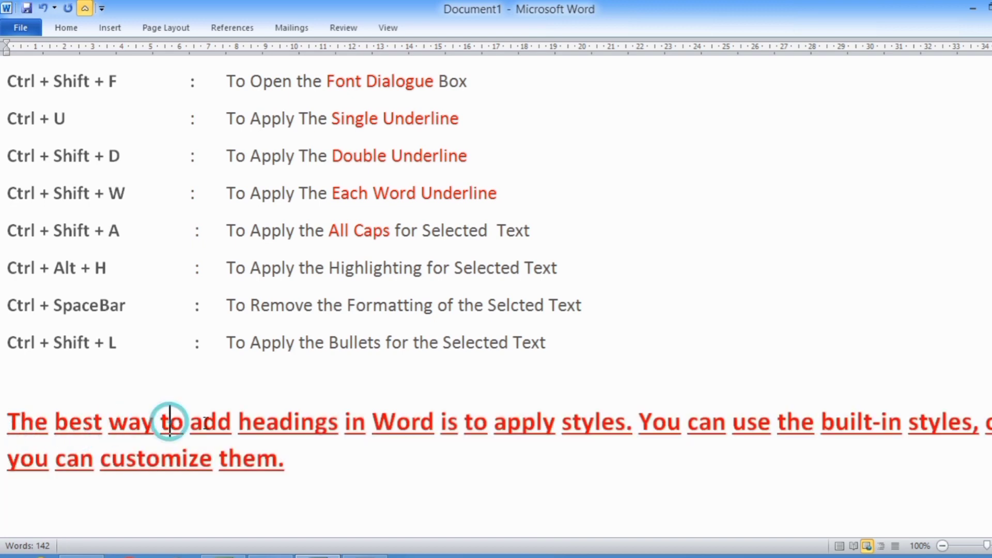
left_click(203, 421)
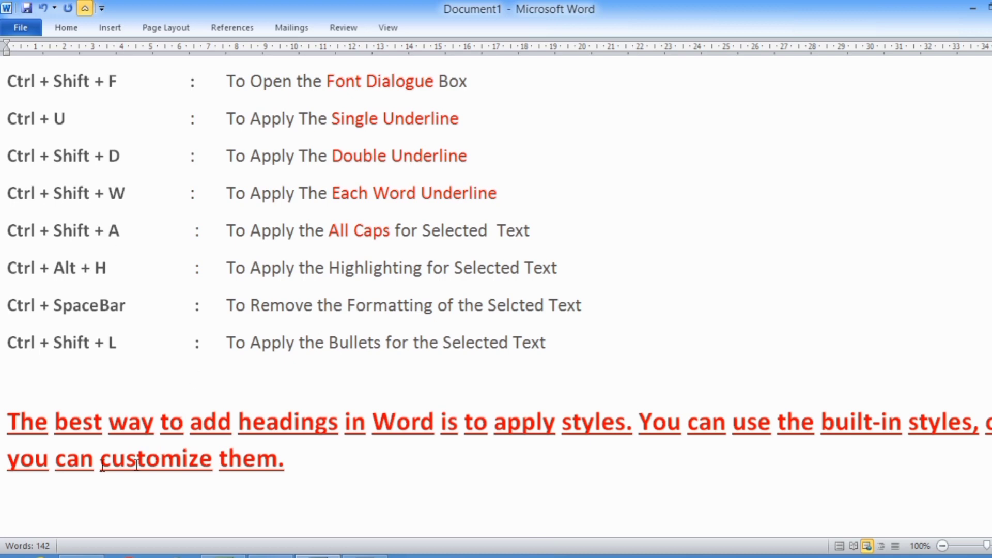
Apply All Caps to the whole closing paragraph
left_click_drag(9, 423, 310, 463)
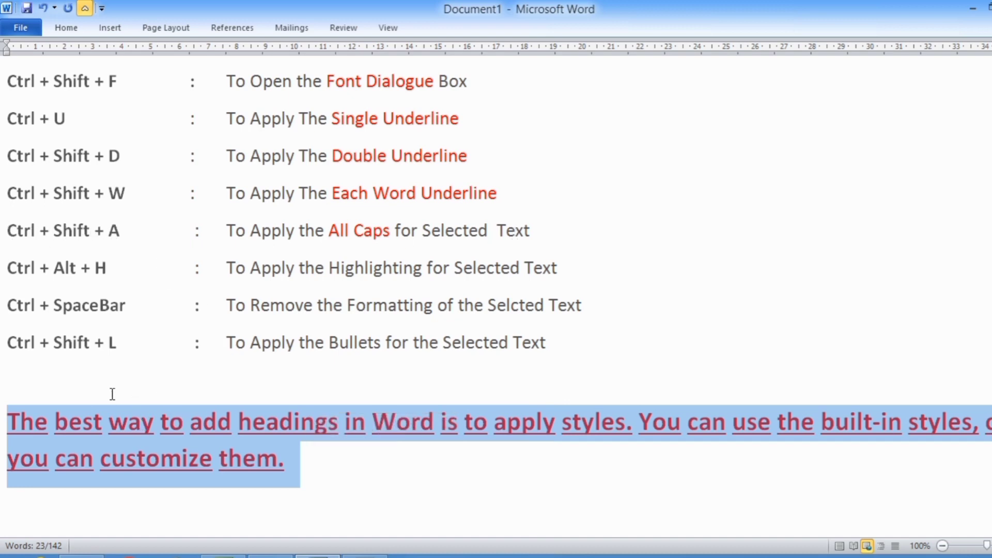
key("ctrl+shift+a")
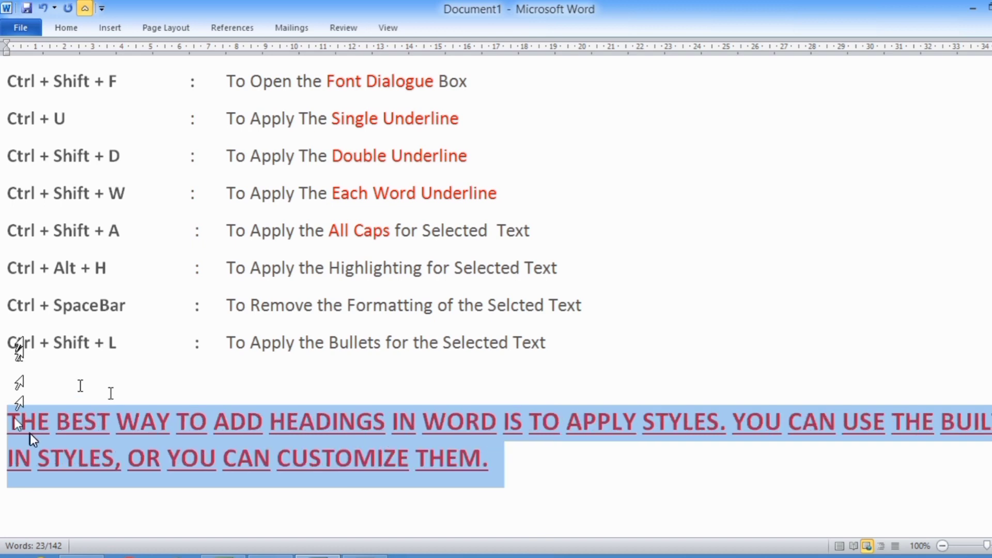
left_click(494, 457)
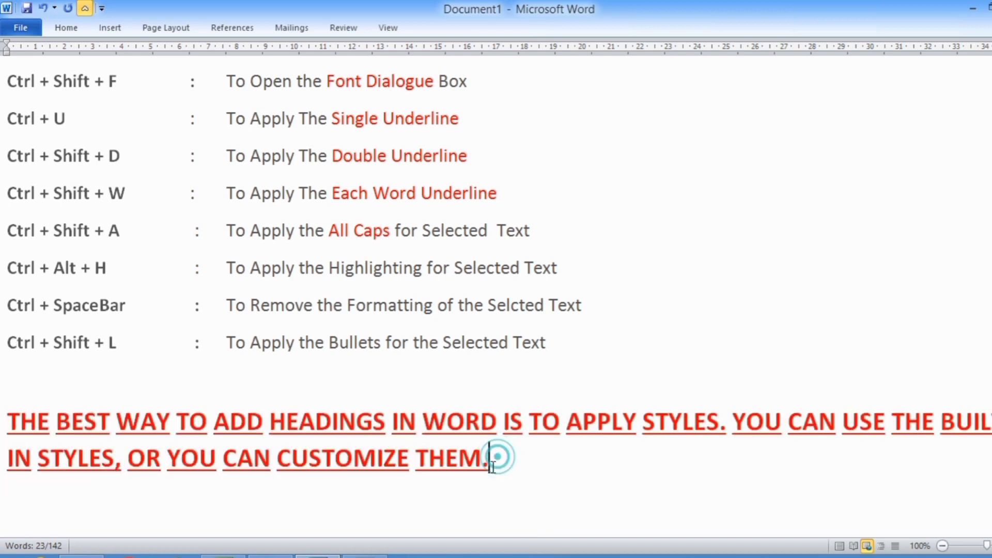
left_click(267, 459)
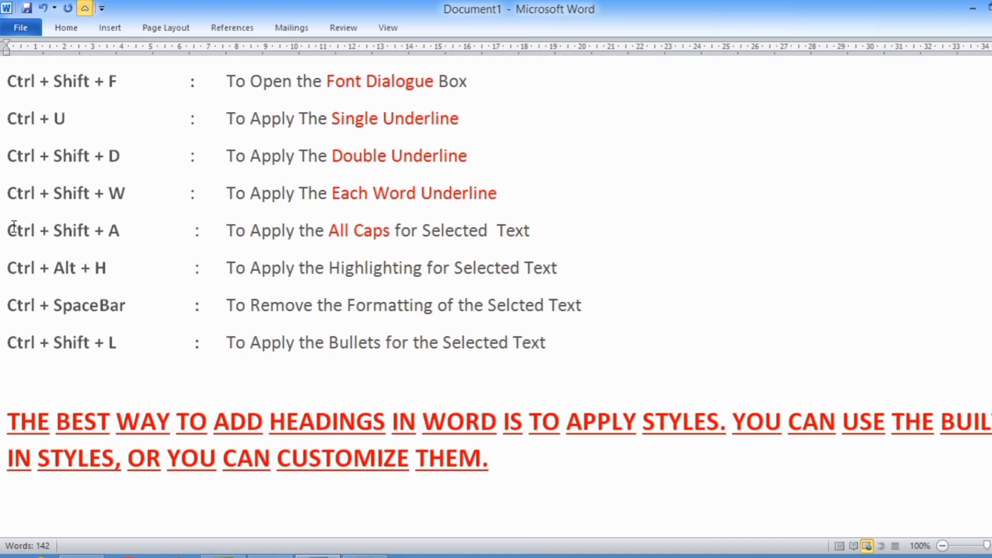
Highlight the words 'WAY TO ADD' in the closing paragraph
left_click_drag(13, 264, 113, 267)
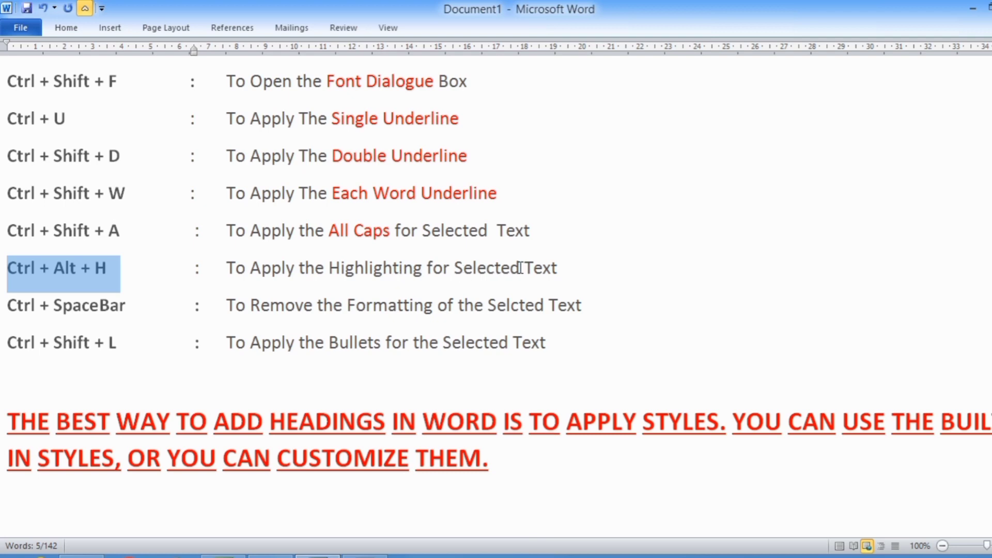
left_click(169, 424)
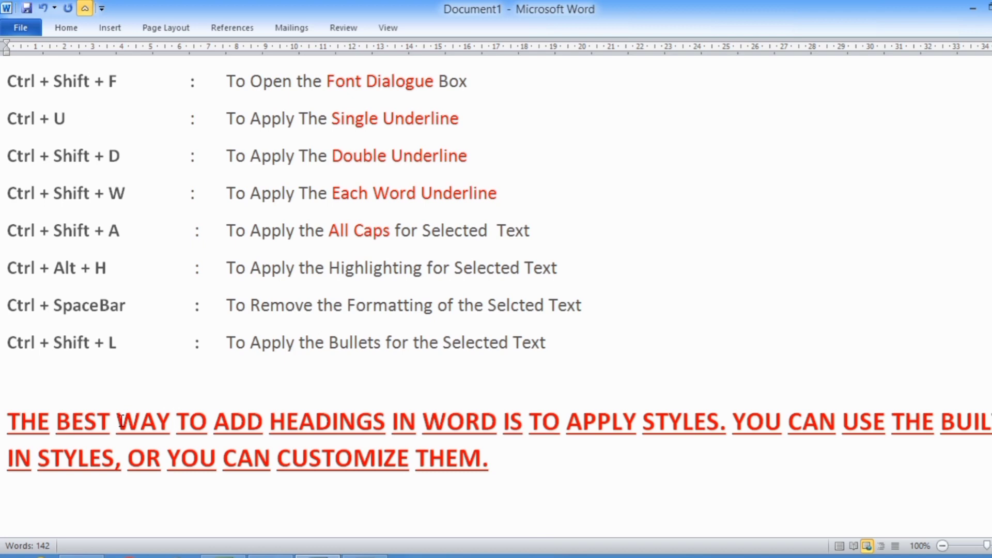
left_click_drag(117, 419, 261, 421)
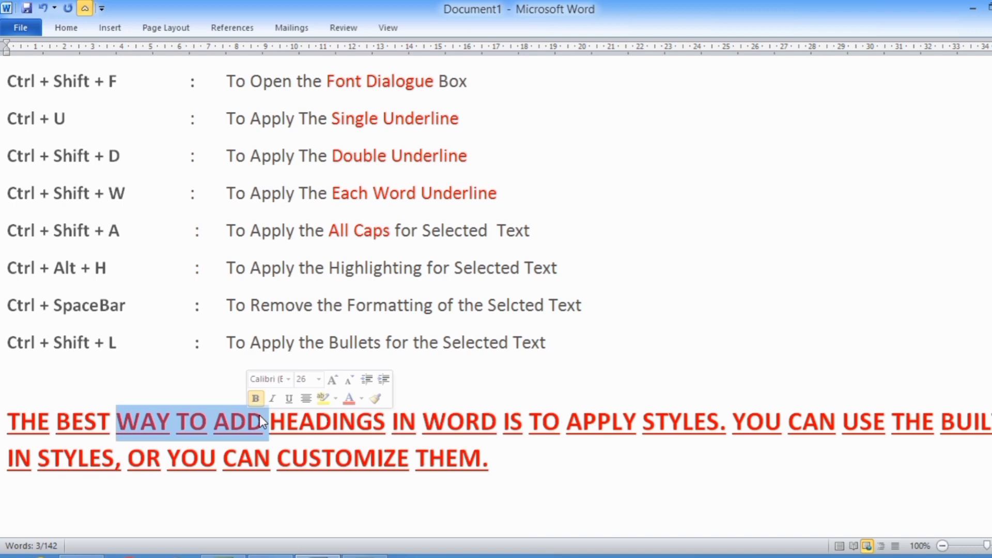
key("ctrl+alt+h")
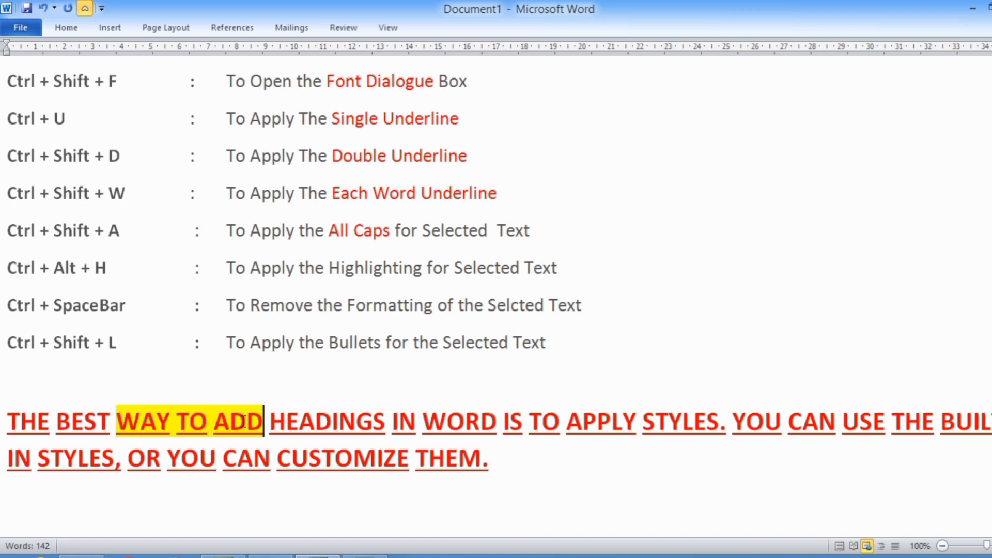
Clear the character formatting from the whole closing paragraph
left_click_drag(11, 268, 571, 271)
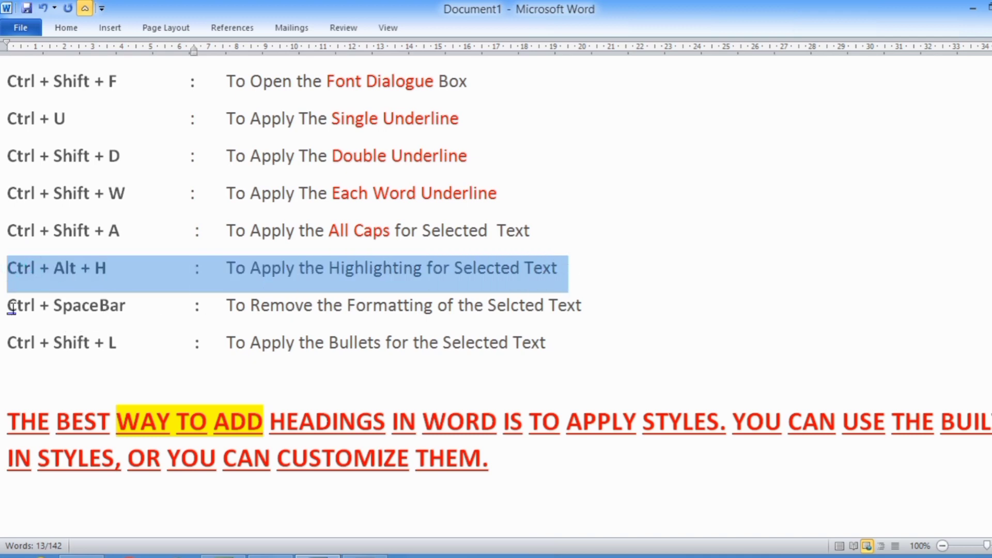
left_click(354, 460)
left_click_drag(226, 306, 598, 311)
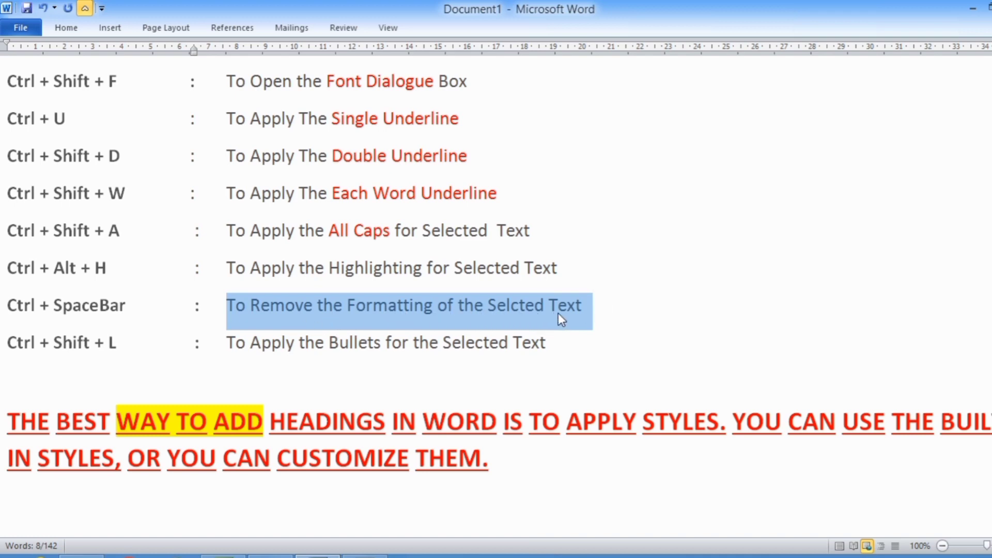
left_click(385, 457)
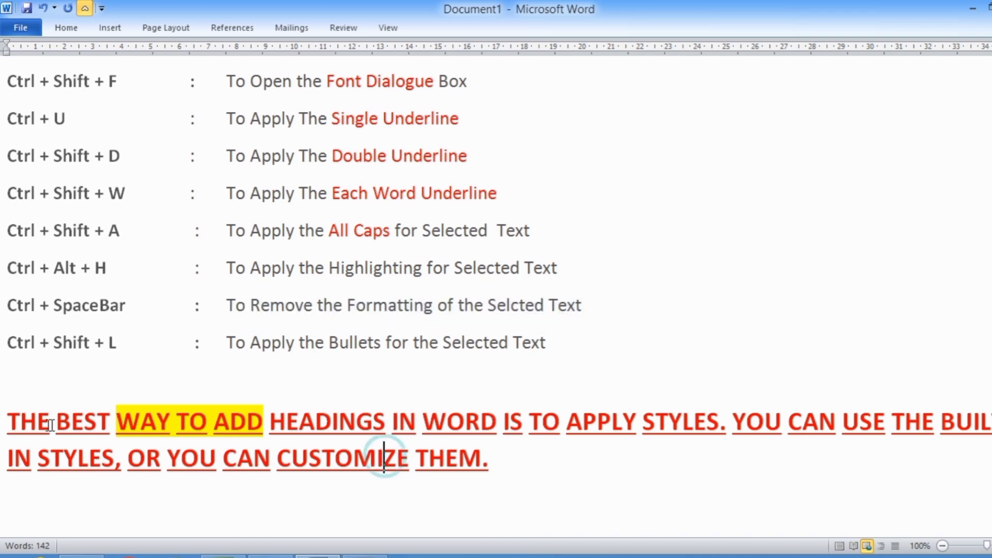
left_click(8, 421)
left_click_drag(10, 421, 313, 489)
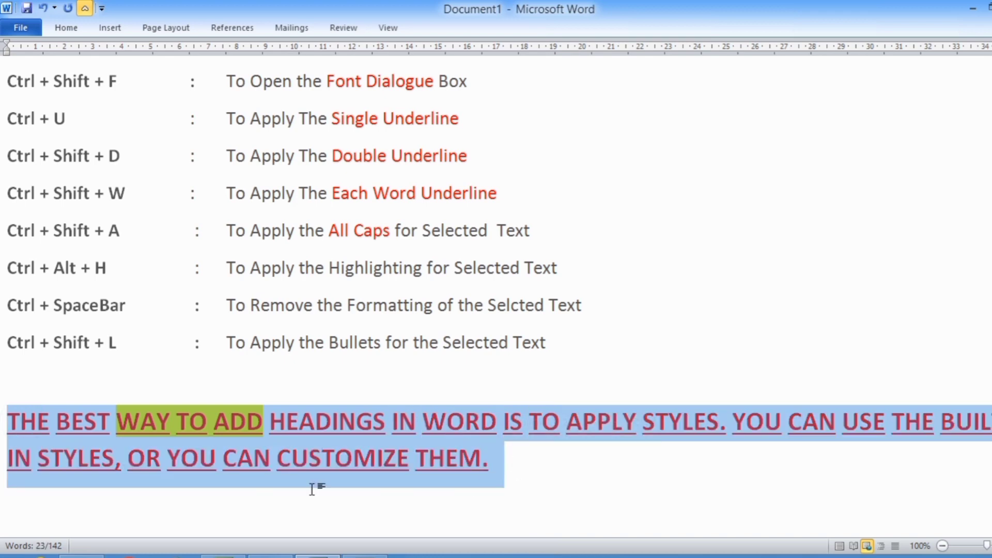
key("ctrl+space")
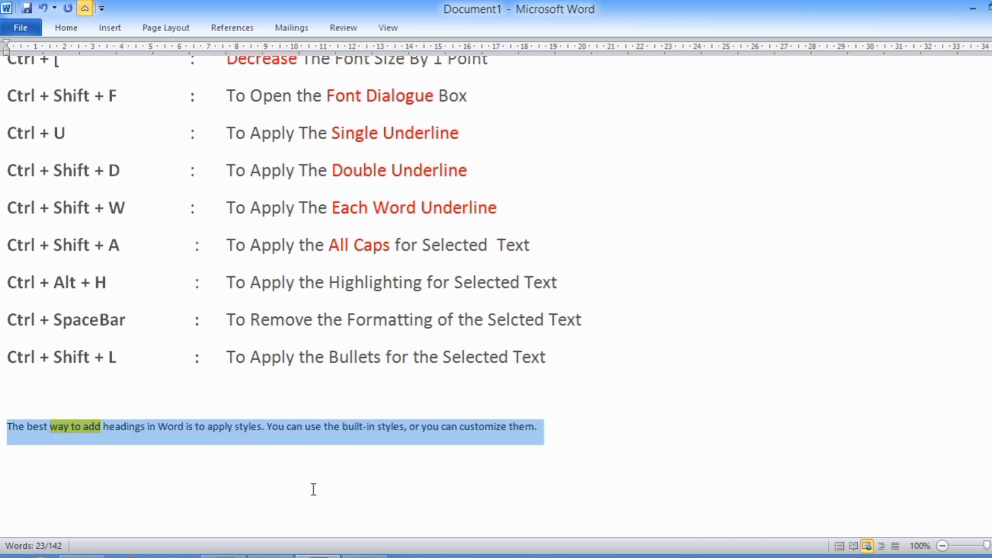
left_click(23, 441)
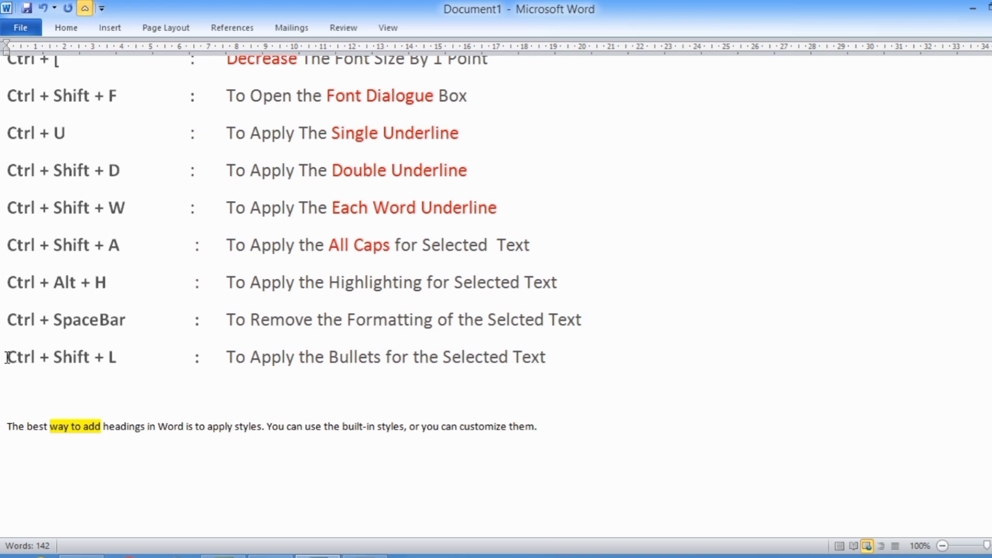
Split the closing paragraph into two paragraphs after 'apply styles.'
left_click_drag(7, 358, 132, 356)
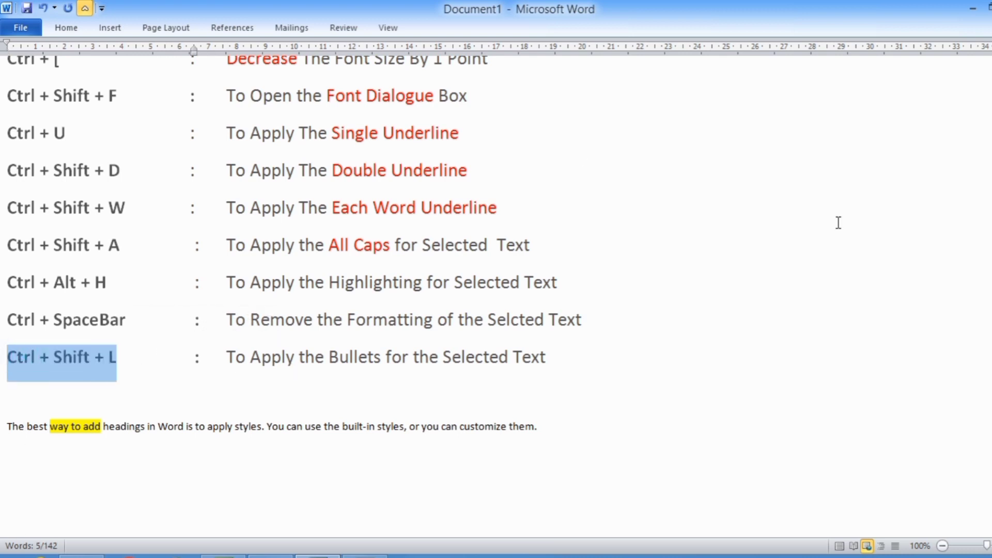
left_click_drag(228, 357, 575, 360)
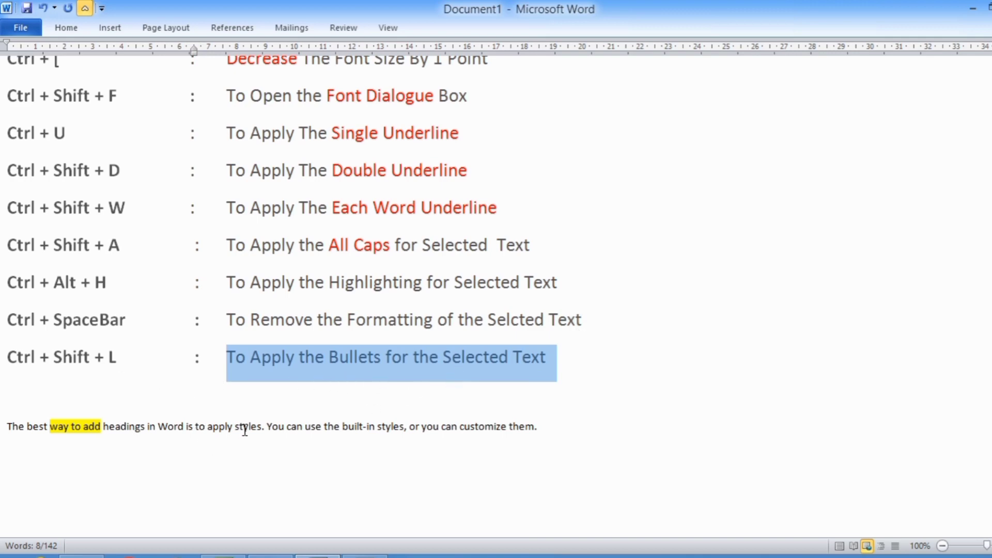
left_click(268, 426)
key("Return")
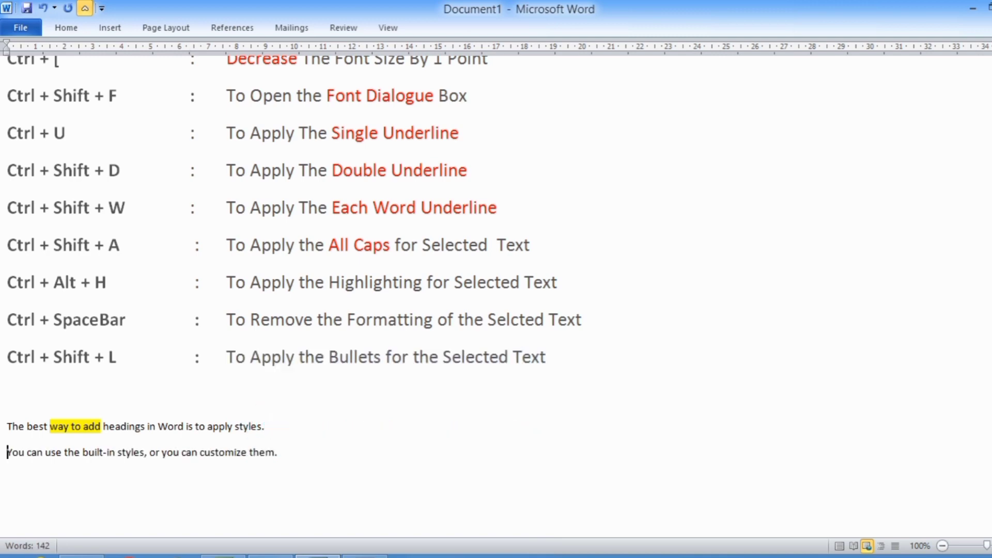
Apply bullets to the two closing paragraphs
left_click_drag(9, 423, 305, 459)
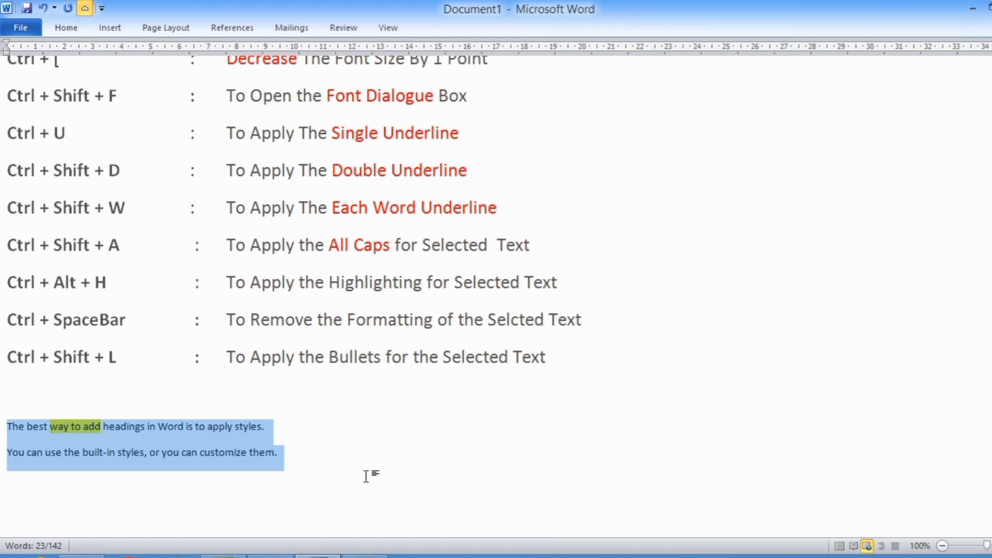
key("ctrl+shift+l")
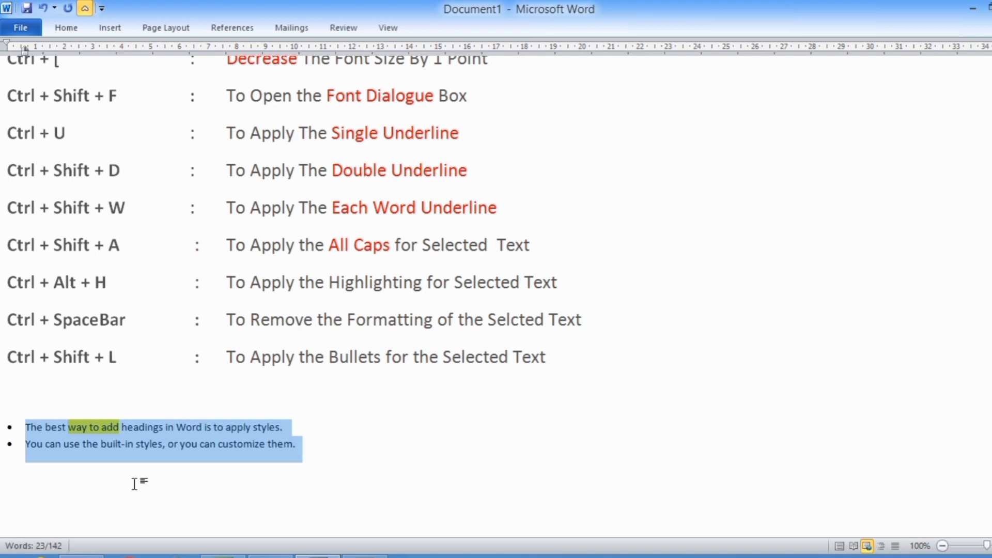
left_click(117, 463)
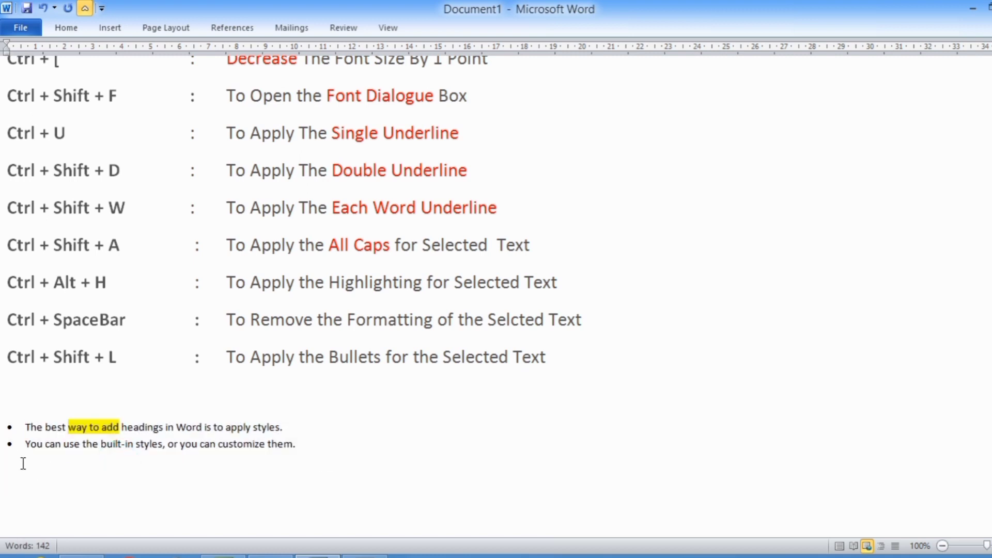
Increase the font size of the two bulleted paragraphs three steps
scroll(30, 463, "up", 1, "ctrl")
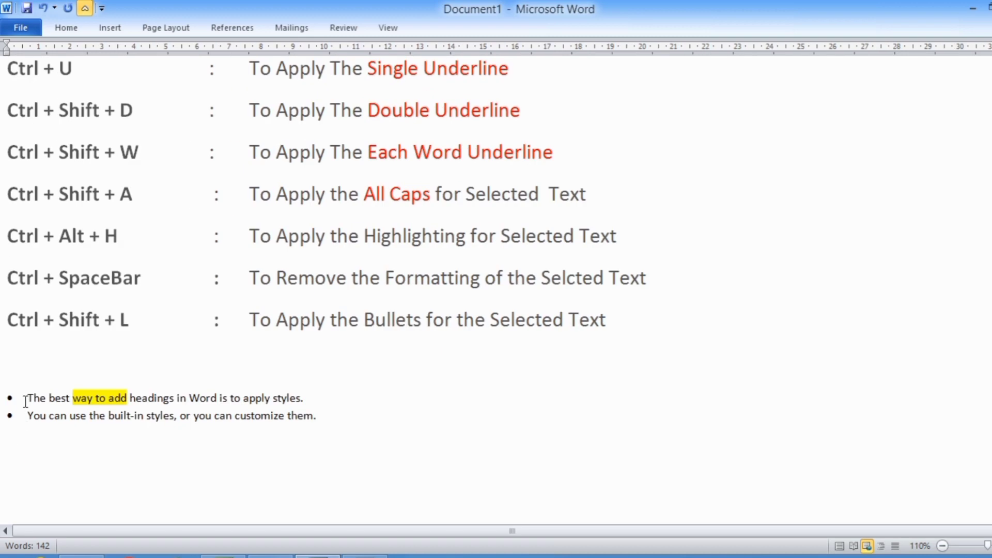
left_click_drag(26, 399, 355, 419)
key("ctrl+shift+period")
key("ctrl+shift+period")
key("ctrl+shift+period")
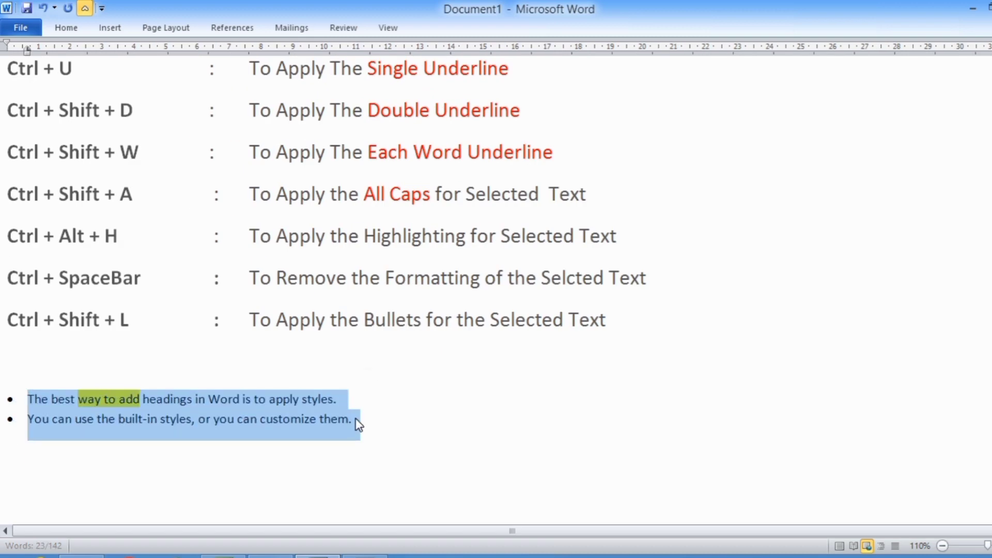
left_click(11, 409)
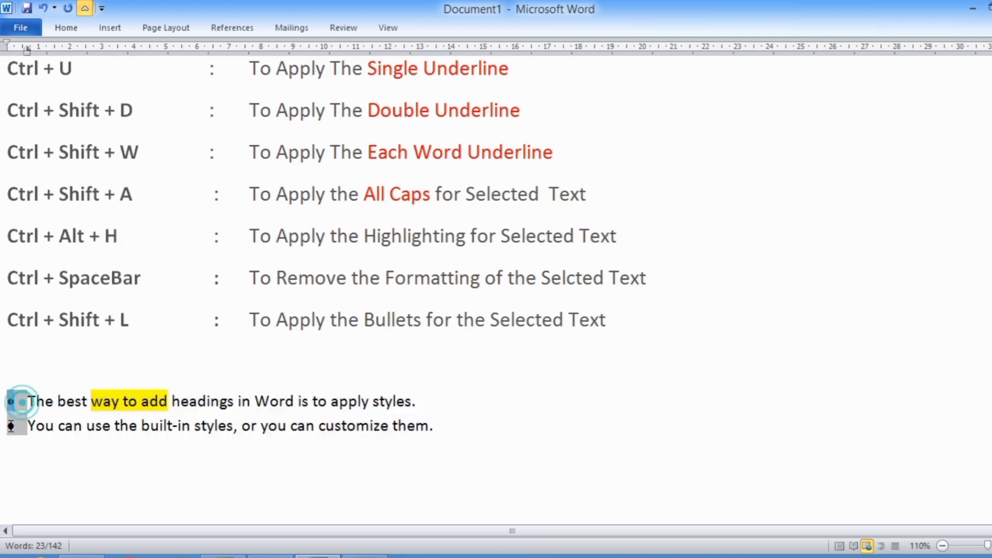
left_click(38, 419)
scroll(42, 417, "up", 3)
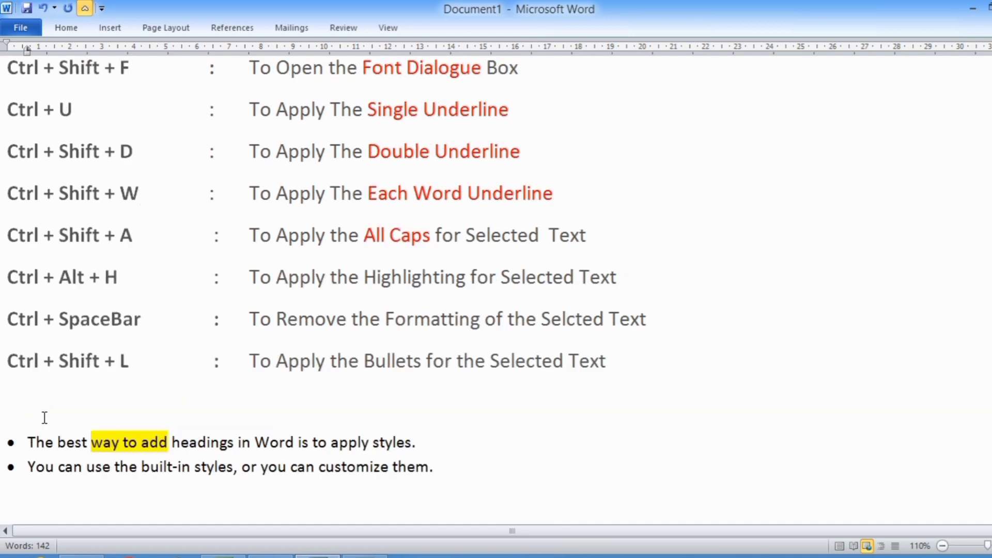